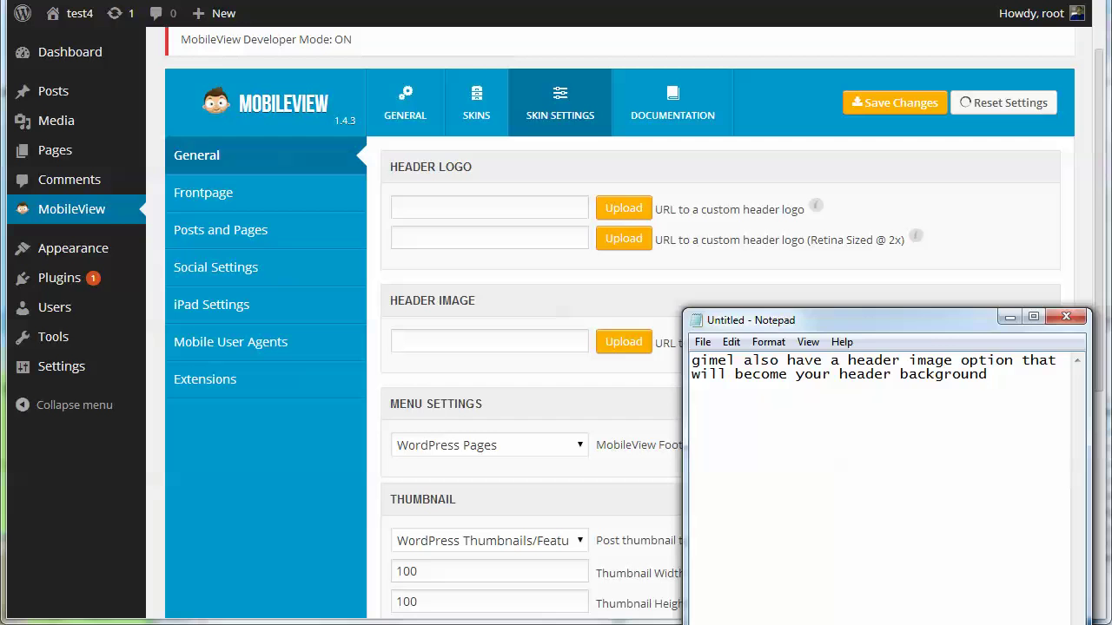
- Open the file chooser for uploading a new header image in the skin's general settings
key("alt+Tab")
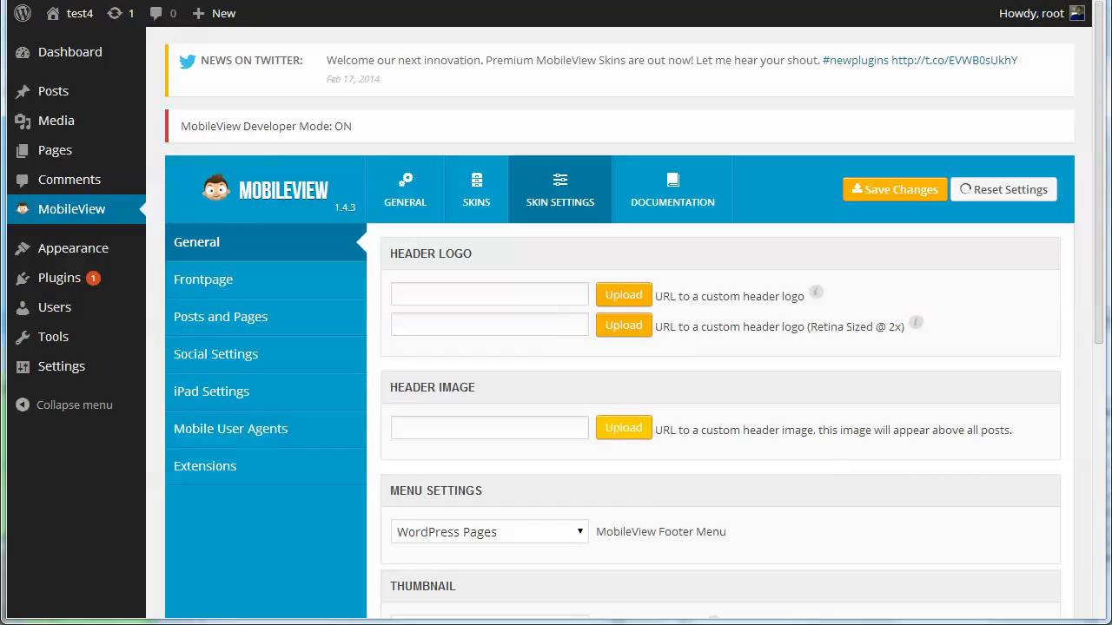
left_click(623, 426)
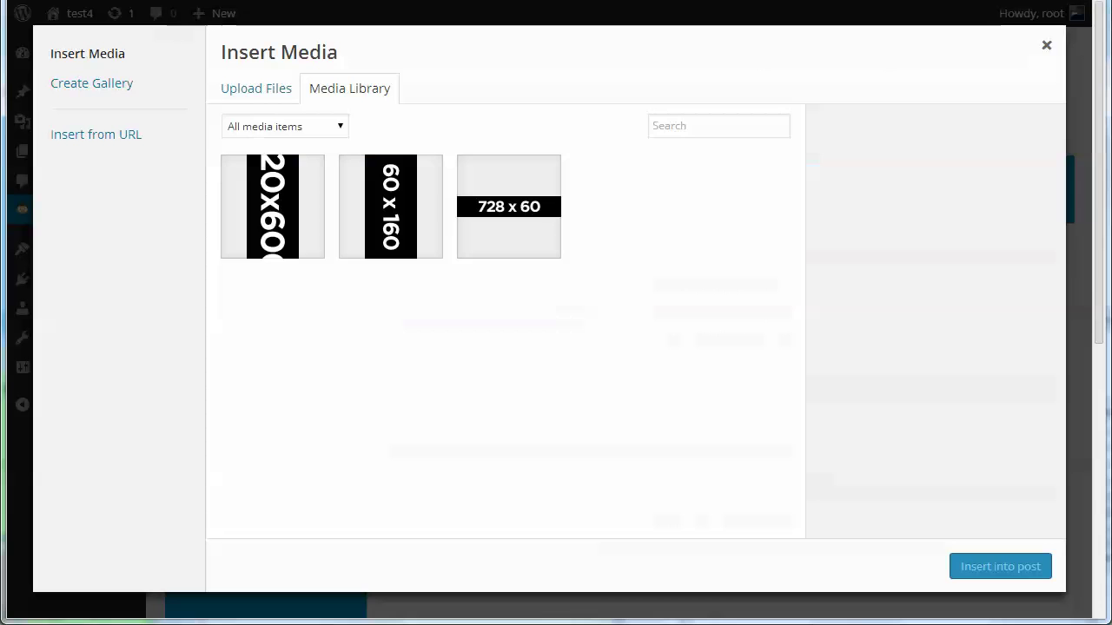
left_click(256, 88)
left_click(636, 348)
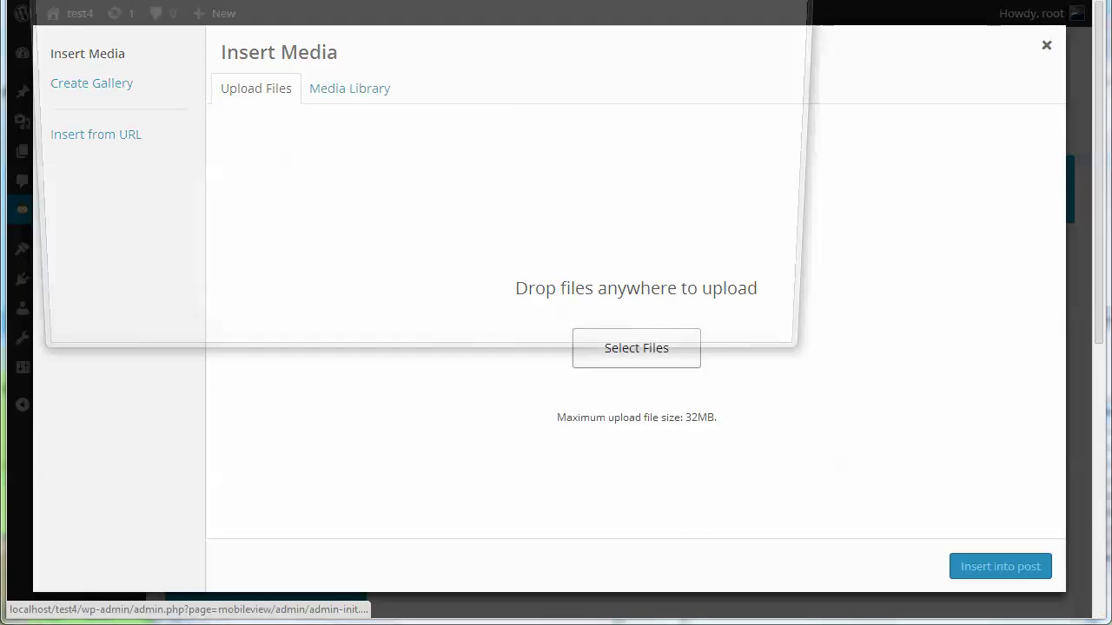
- Browse the Program (D:) drive to the food fest image folder and choose a photo as the header image
left_click(71, 300)
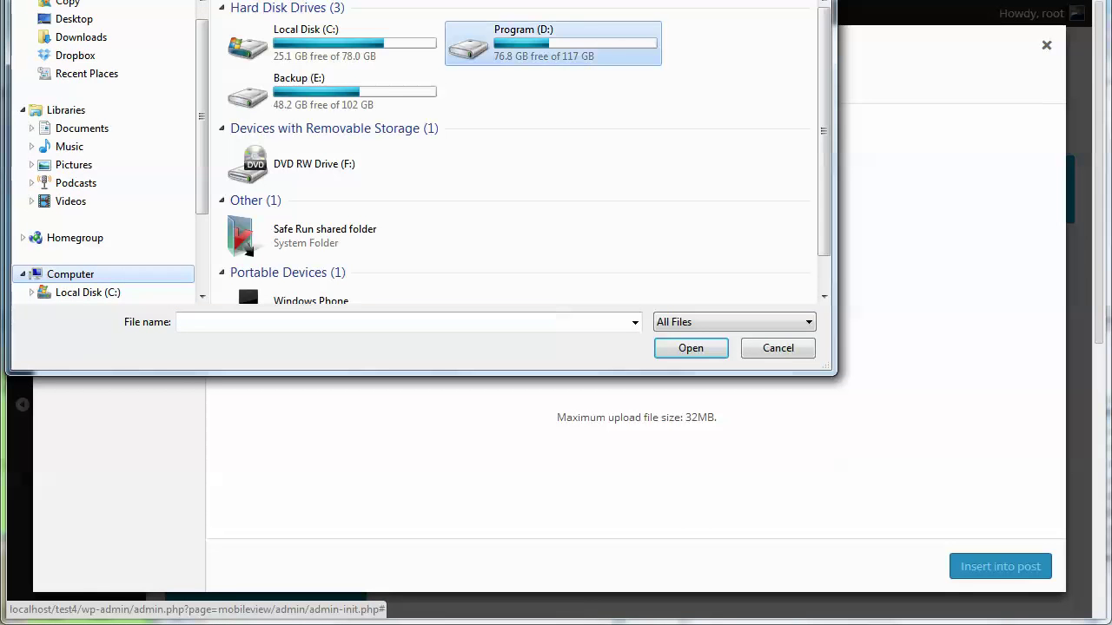
double_click(473, 39)
double_click(471, 48)
double_click(371, 44)
left_click(261, 322)
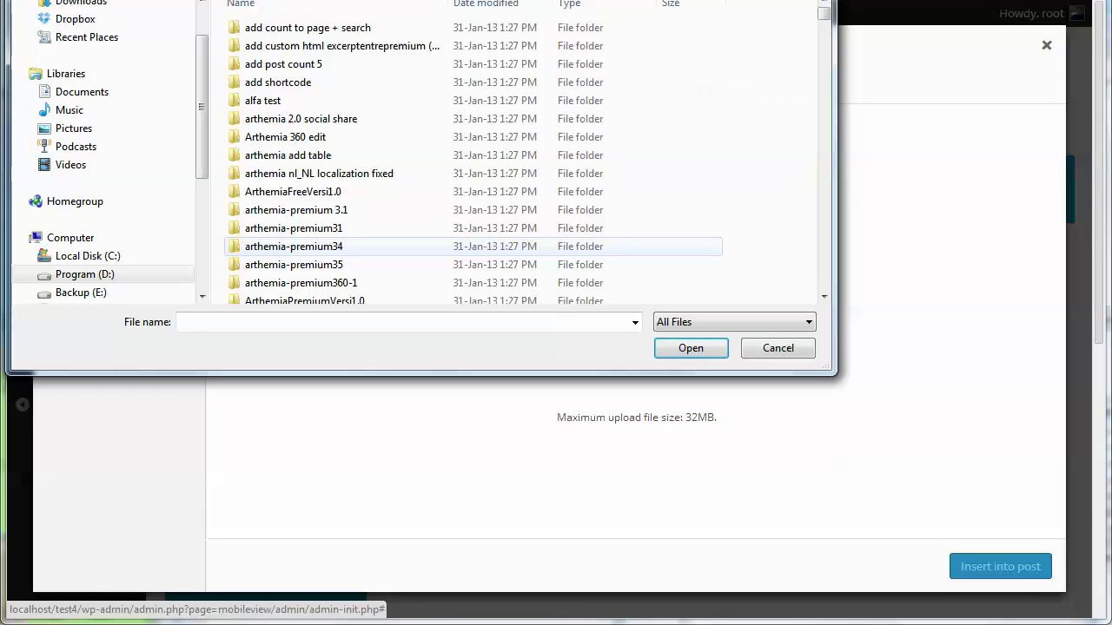
type("de")
key("Down")
key("Return")
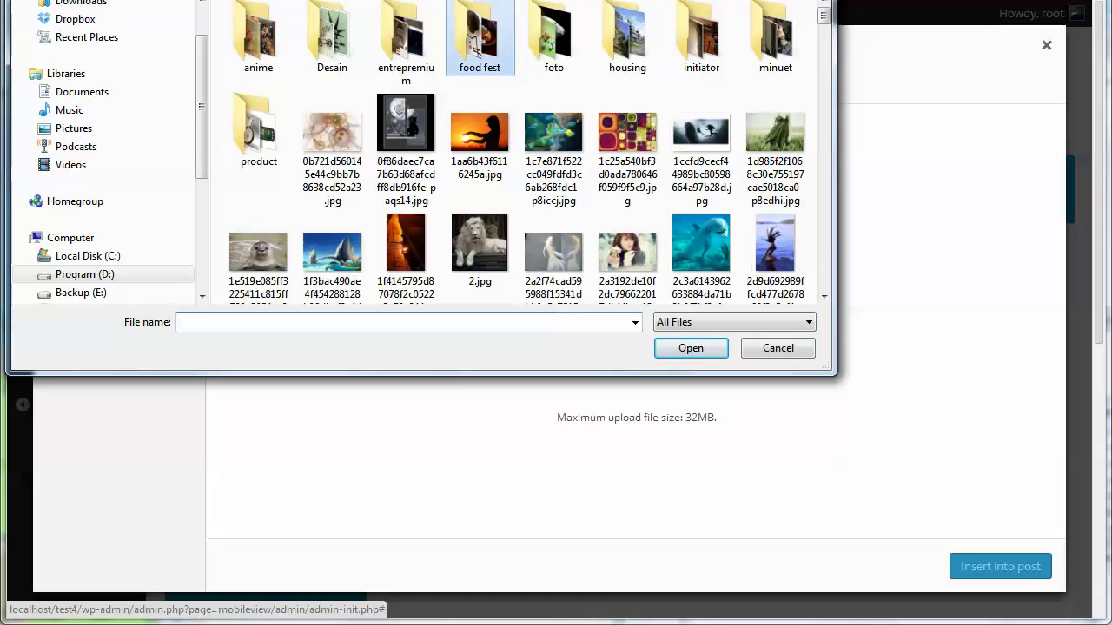
double_click(480, 39)
scroll(521, 152, "down", 5)
double_click(378, 156)
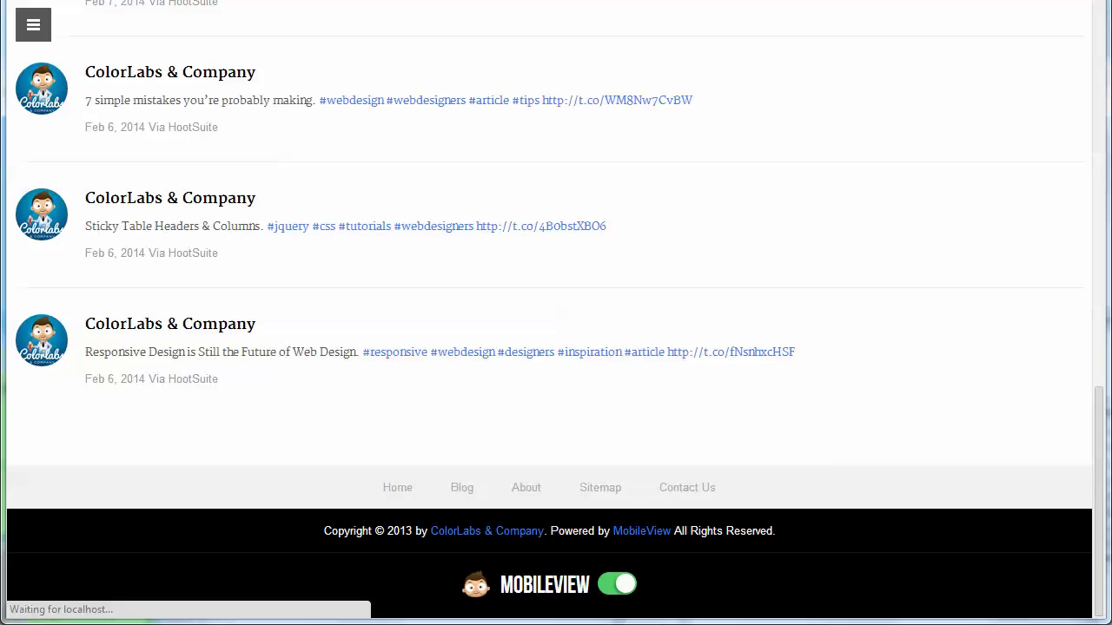
- Switch to Notepad and replace the note with "that is the header image you just upload"
key("alt+Tab")
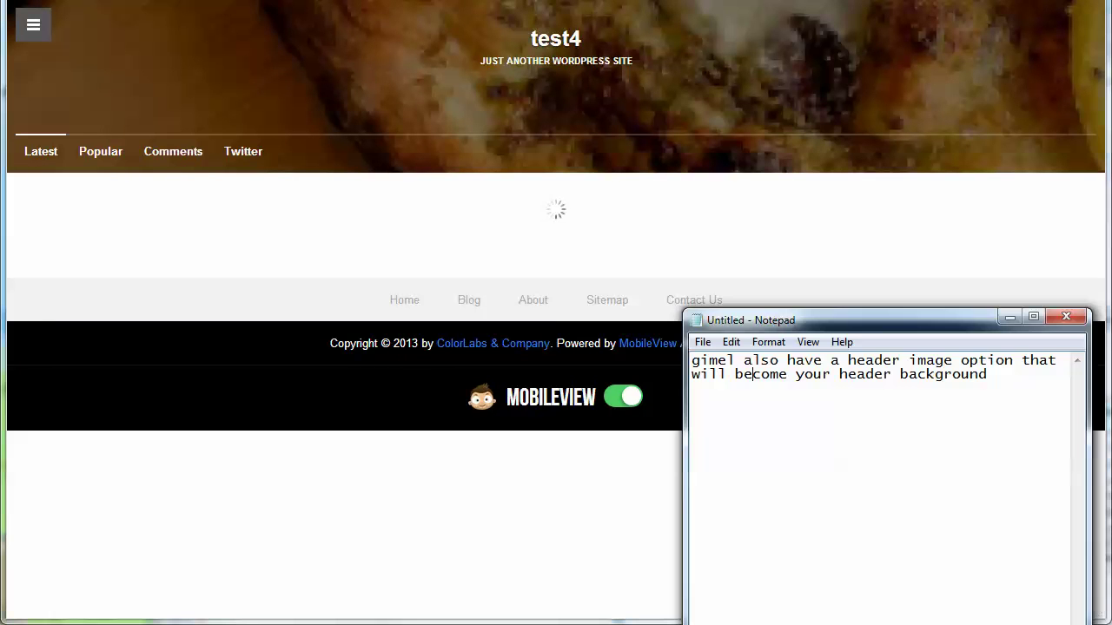
key("ctrl+a")
type("that is y")
key("BackSpace")
type("the hea")
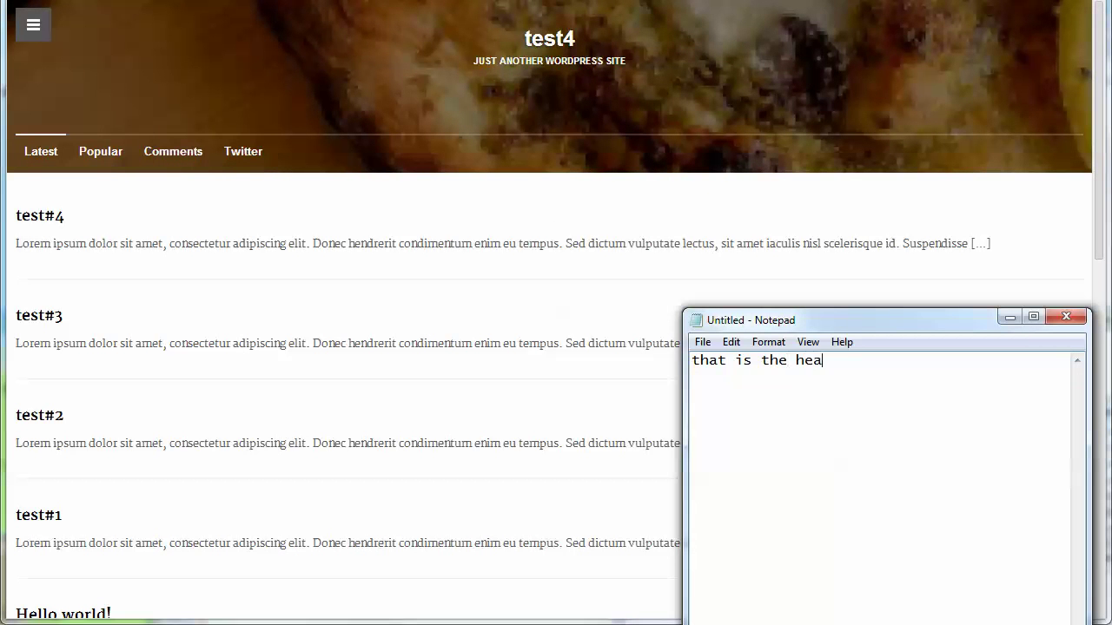
type("der image you just u")
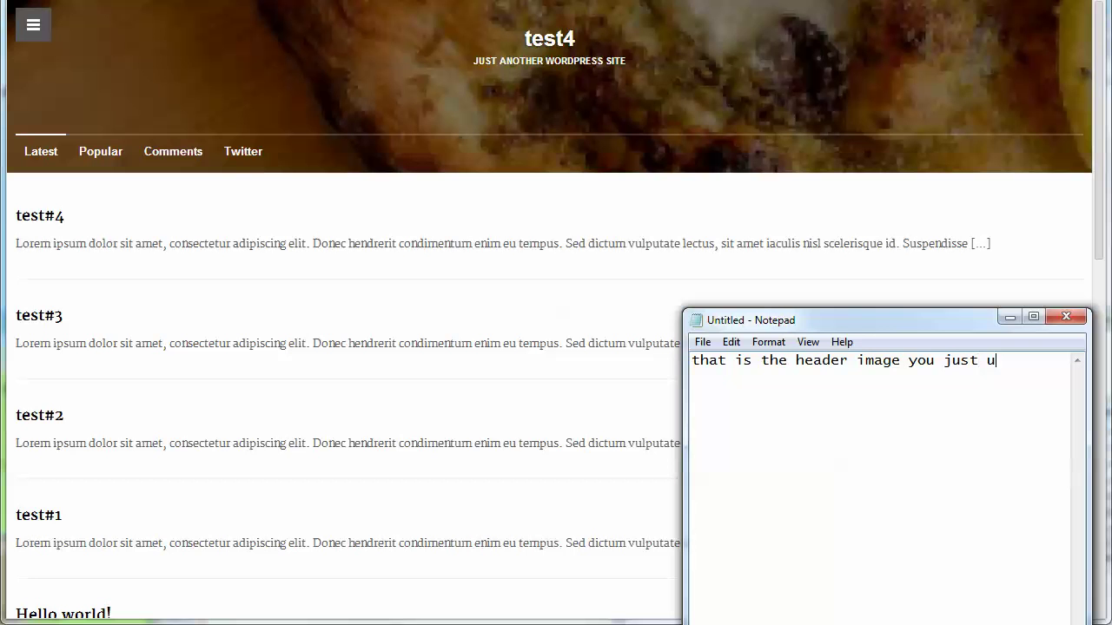
type("pload")
- Return to the skin settings and replace the Notepad text with "there is also an option to displaying a menu items at the footer section."
key("alt+Tab")
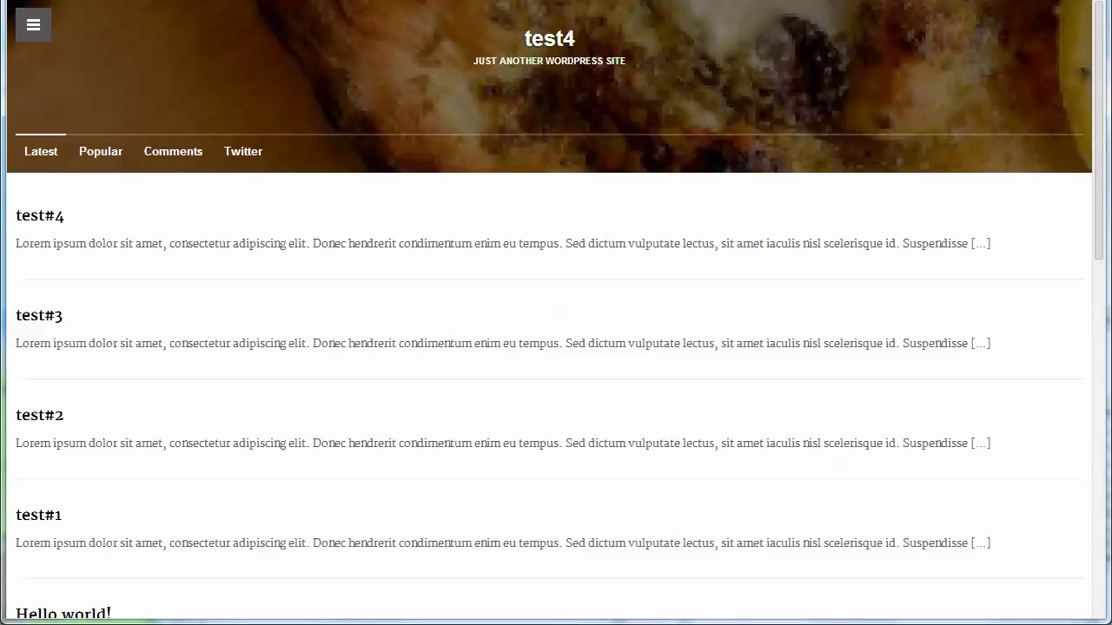
key("ctrl+Tab")
scroll(619, 391, "down", 2)
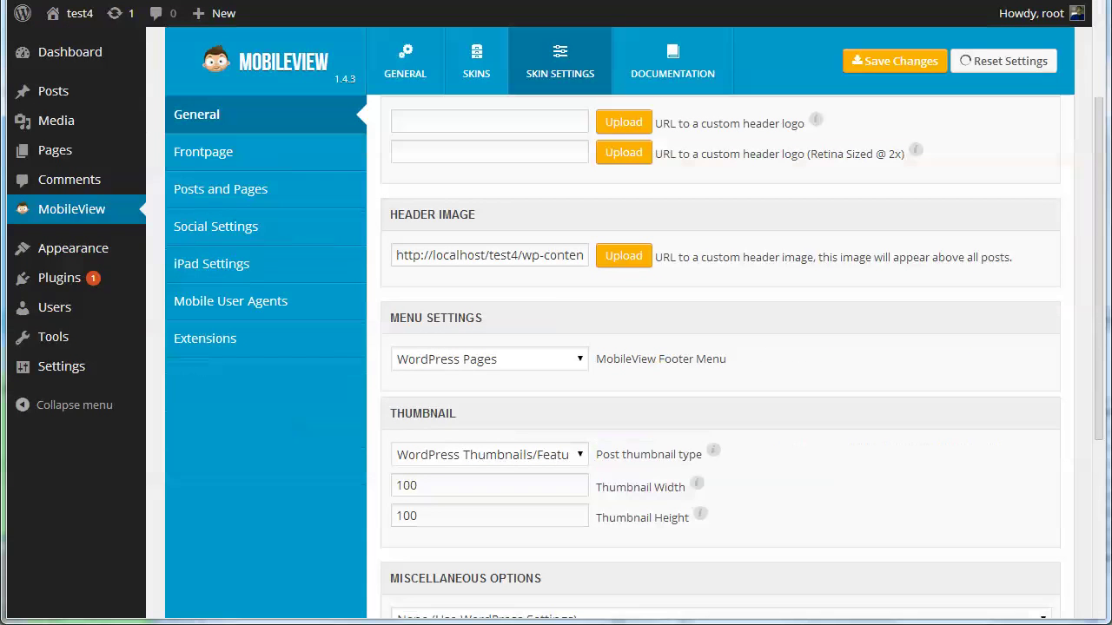
key("alt+Tab")
key("ctrl+a")
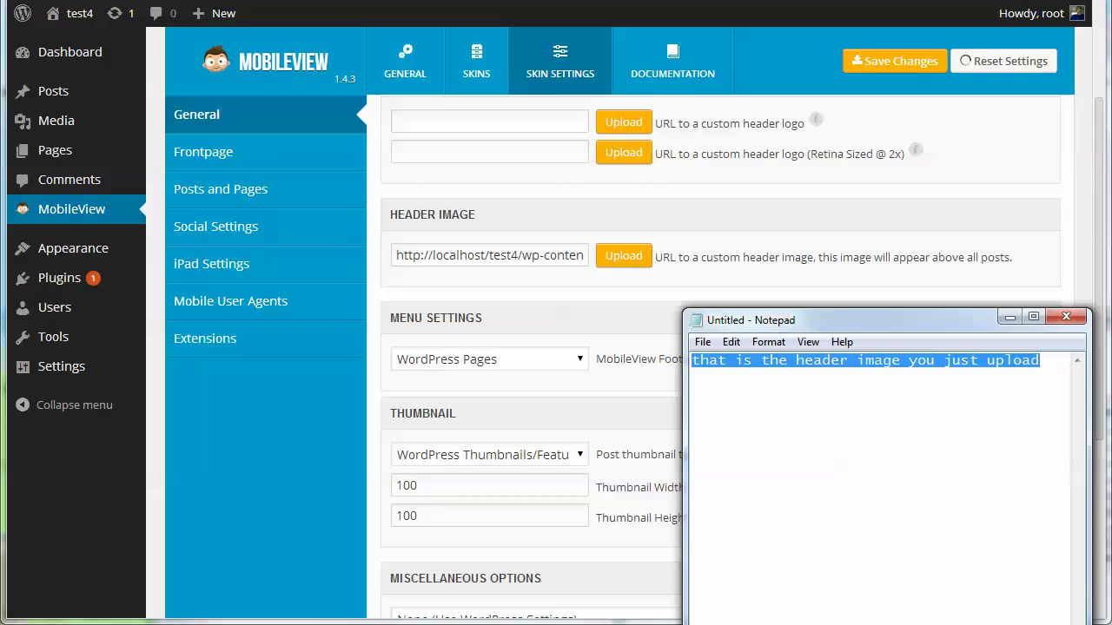
type("there is")
type(" also")
key("BackSpace")
type("so an option to displaying")
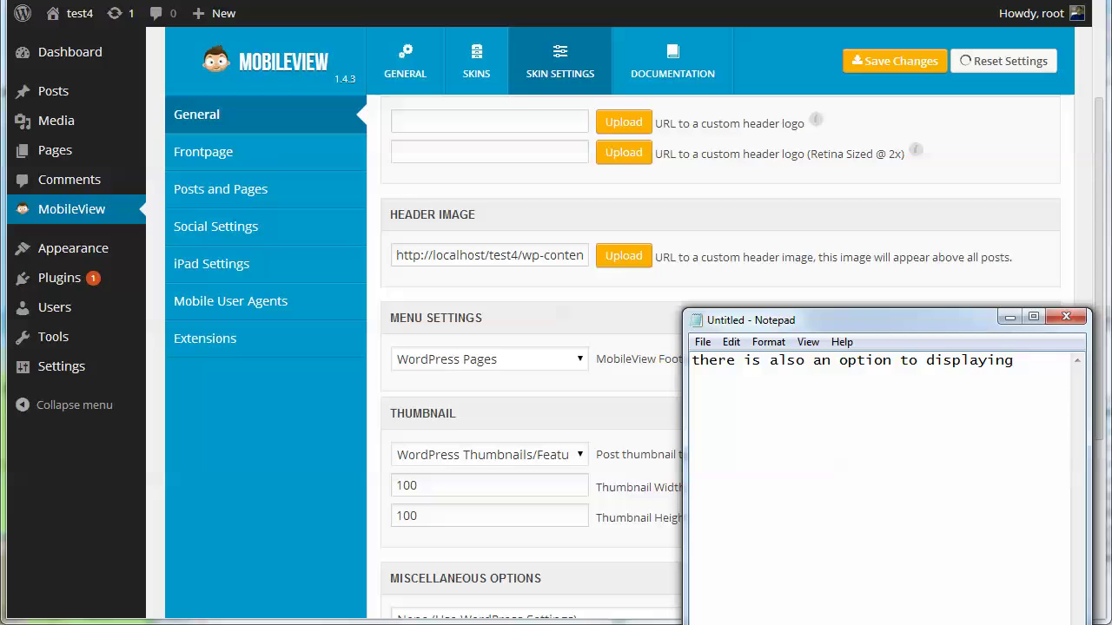
type(" a menu items at the foot")
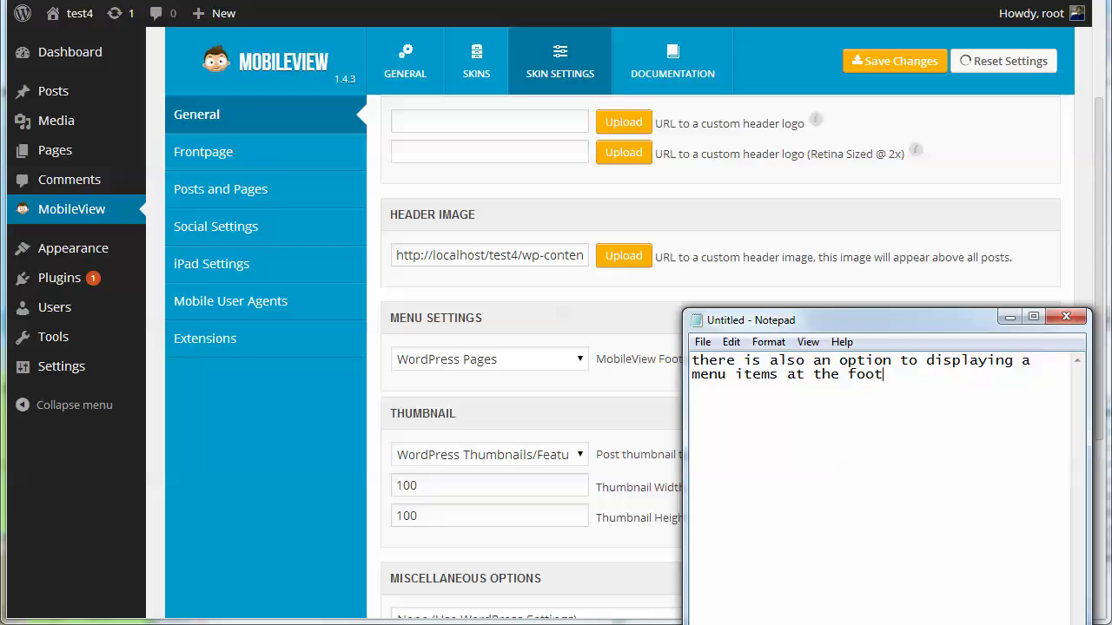
type("er section")
- Add the paragraph "at the menu settings you can choose which menu group you want to display or a lists of pages you have."
type("the men")
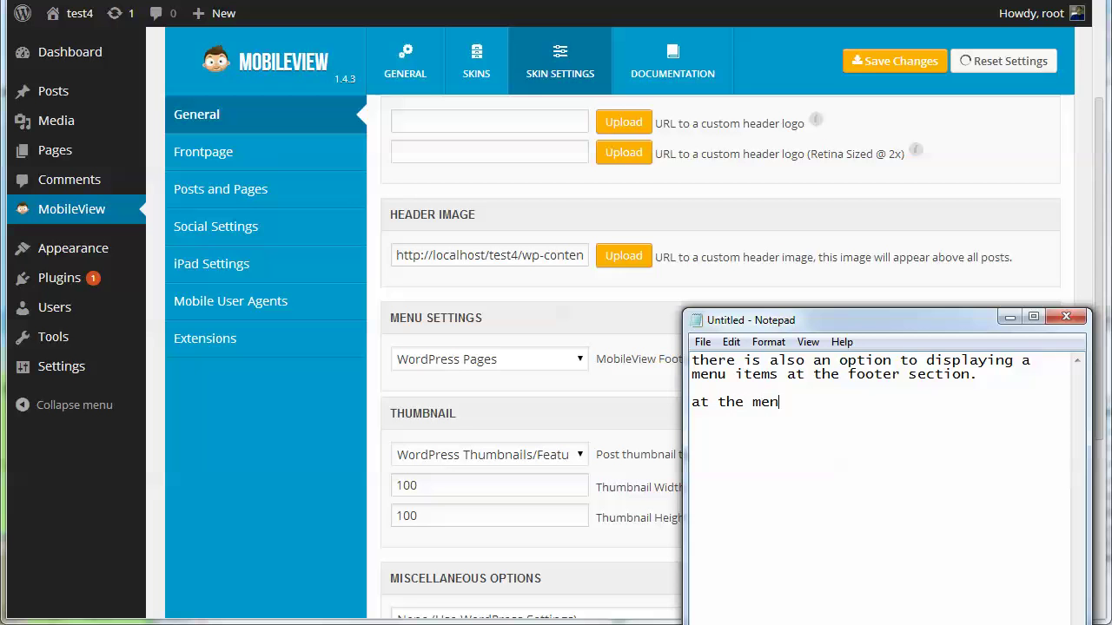
type("u settings you can choose which ")
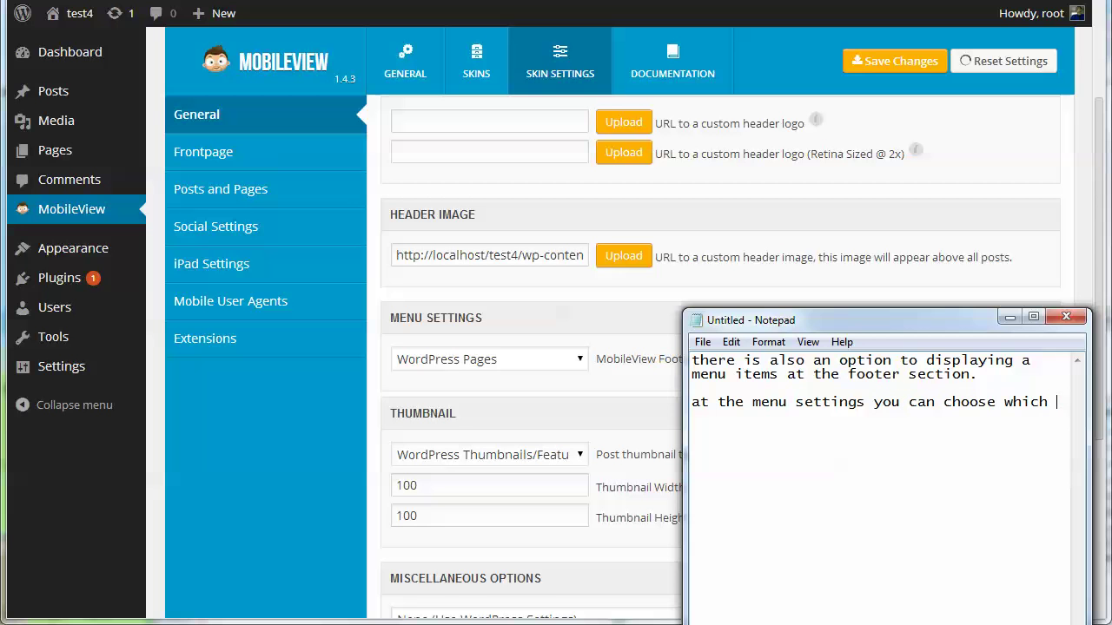
type("me")
type("nu groyu")
key("BackSpace")
key("BackSpace")
type("up you want to display or")
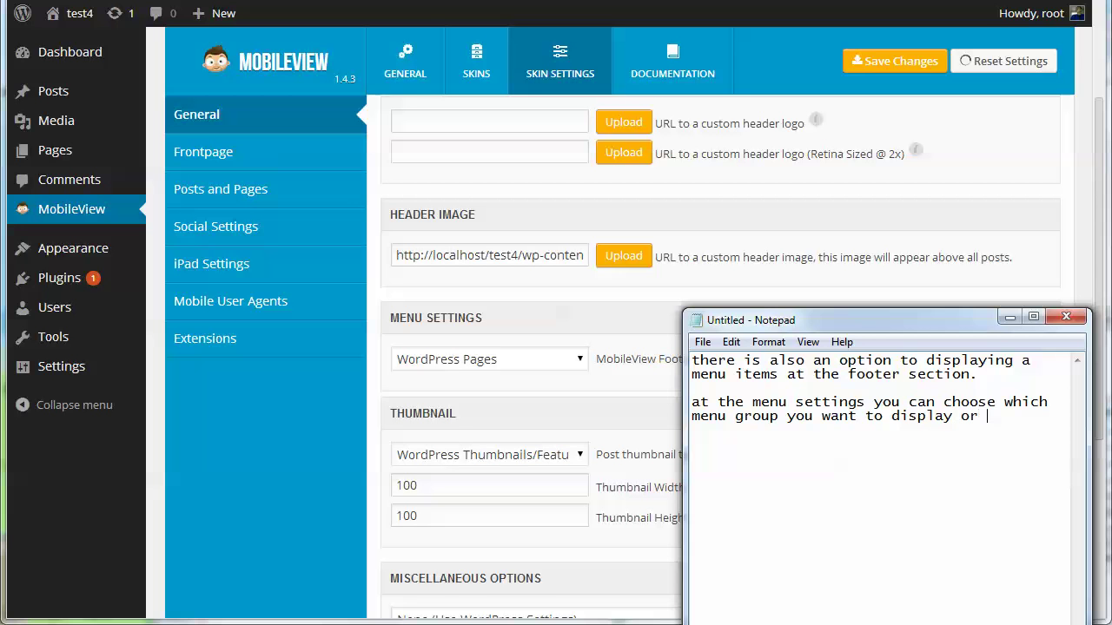
type(" a lists of pages you have")
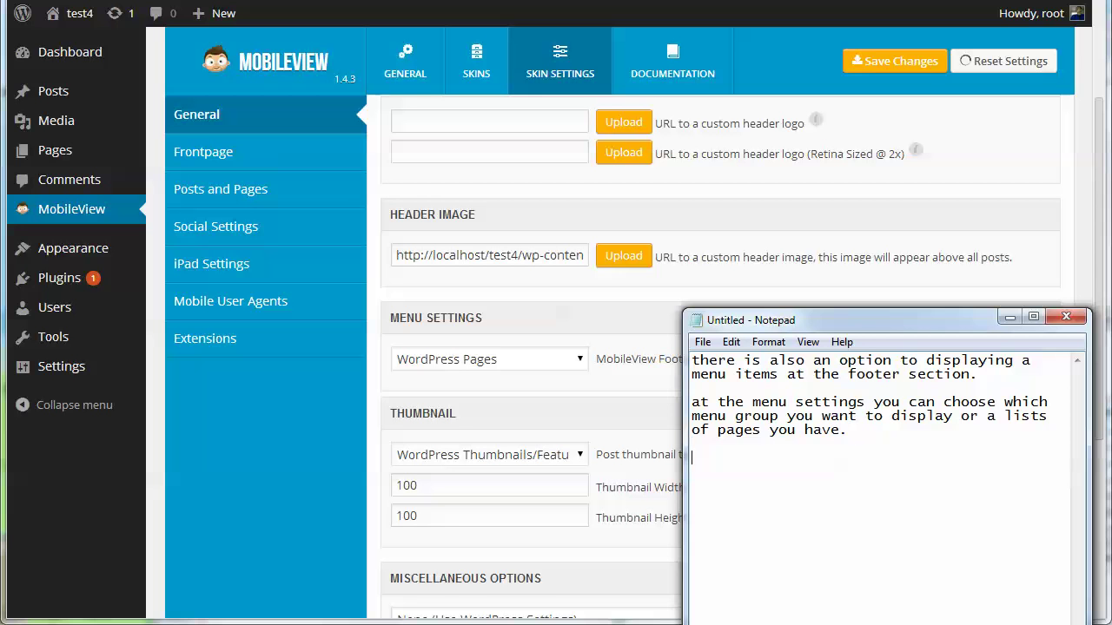
- Add the paragraph "to create a menu group you can go to: WordPress dashboard > Appearance > Menus" to the note
type(".  to creat")
type("e a menu grou")
type("p you can go to:")
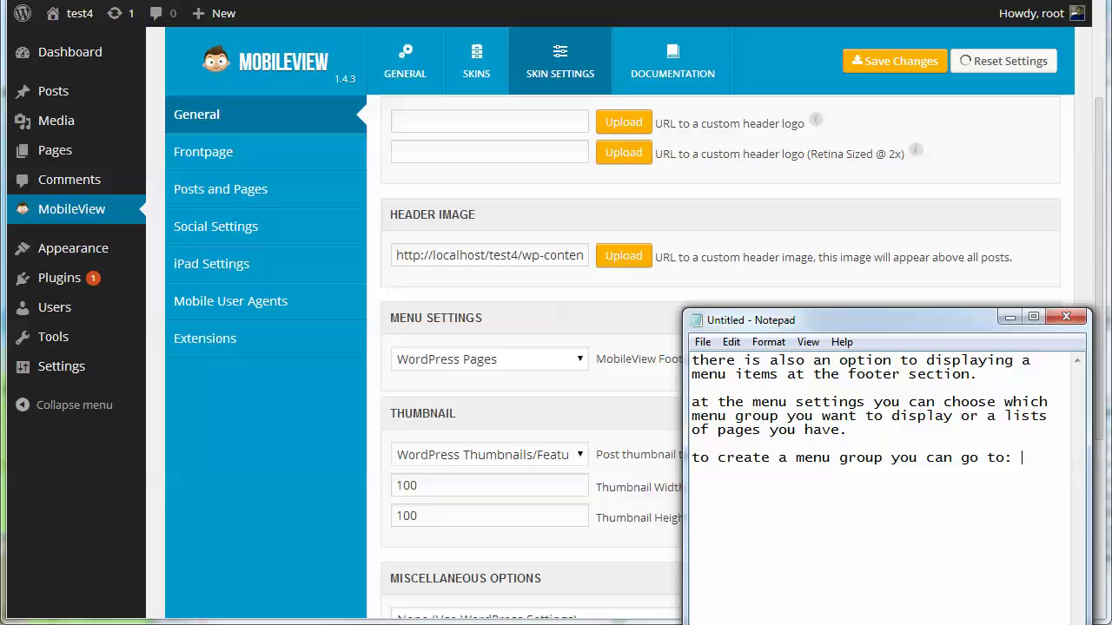
type(" WordPress dashboard ")
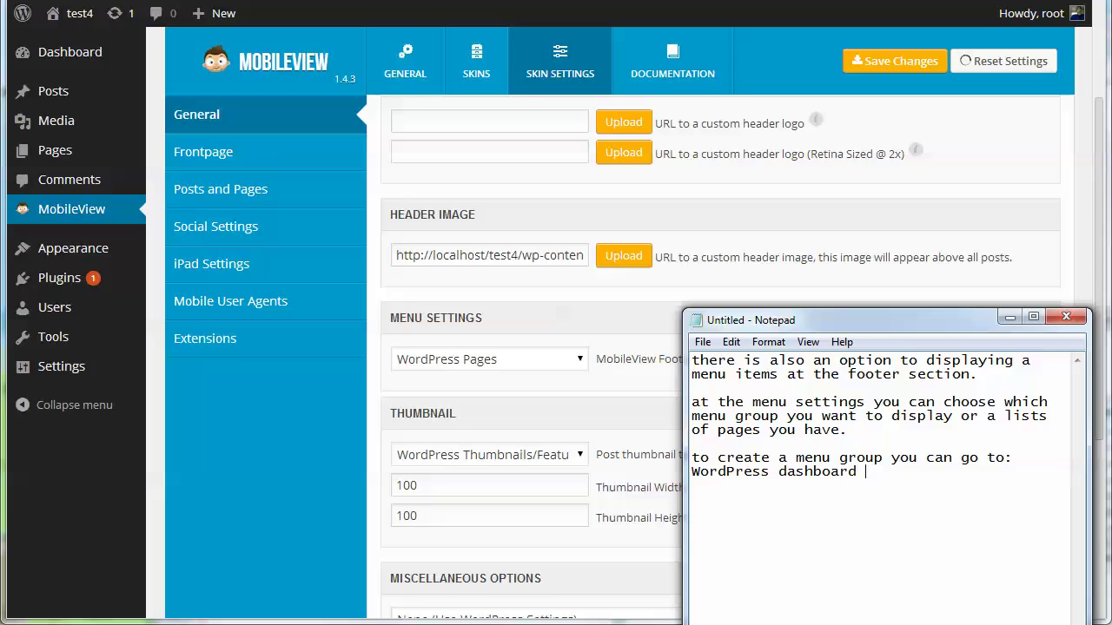
type("> Appearance > Menus")
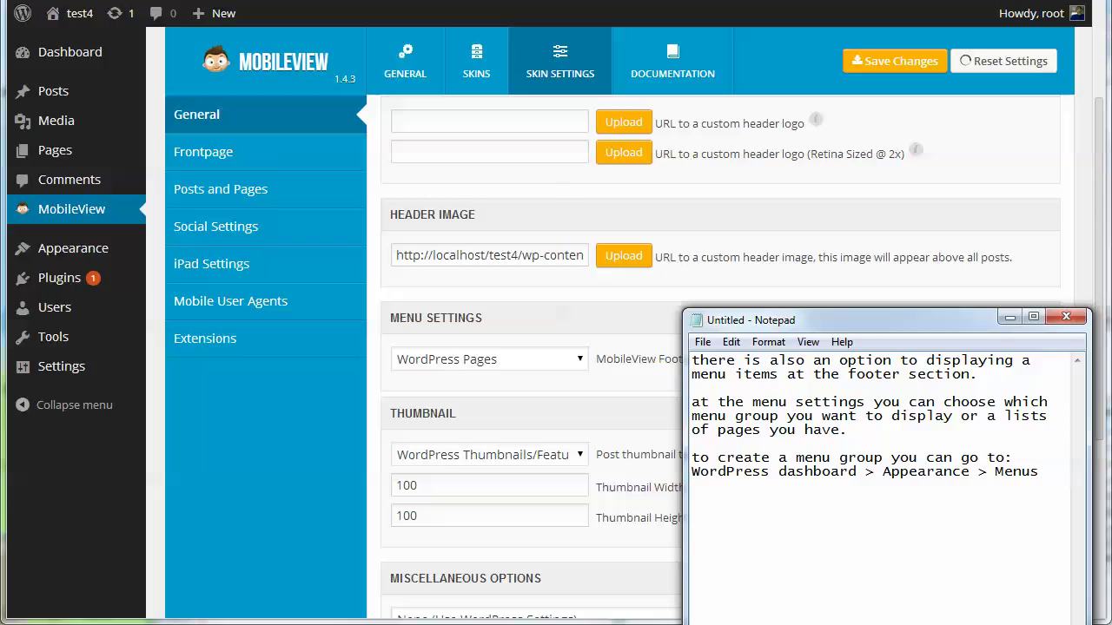
- Replace the note with "at the thumbnail options, you can set the source of the post thumbnail that displayed on the main page."
key("alt+Tab")
scroll(793, 472, "down", 3)
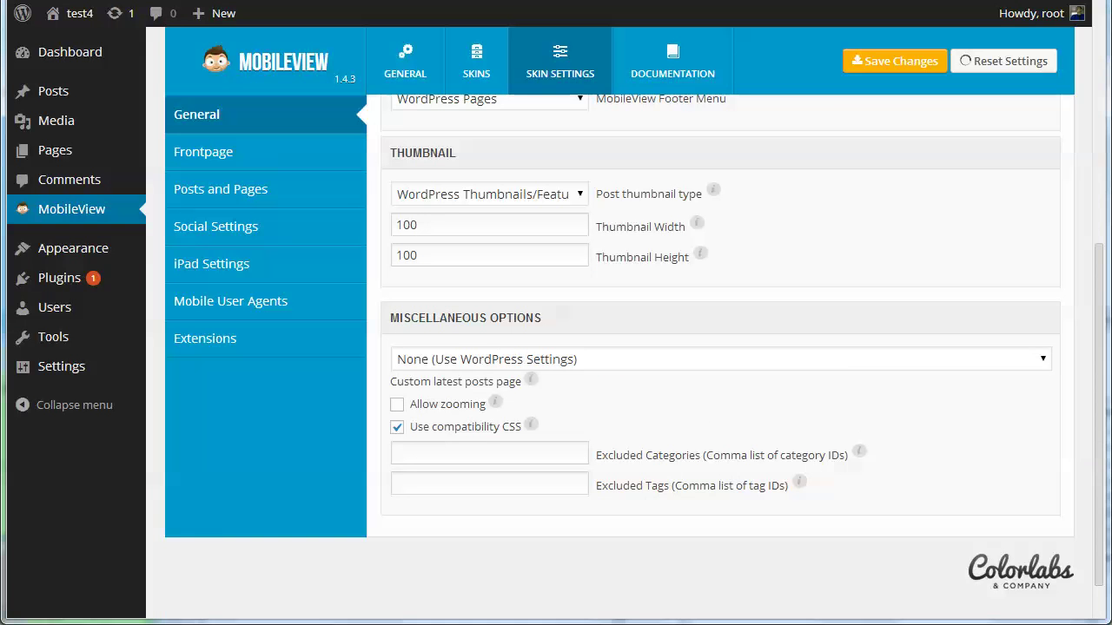
key("alt+Tab")
key("ctrl+a")
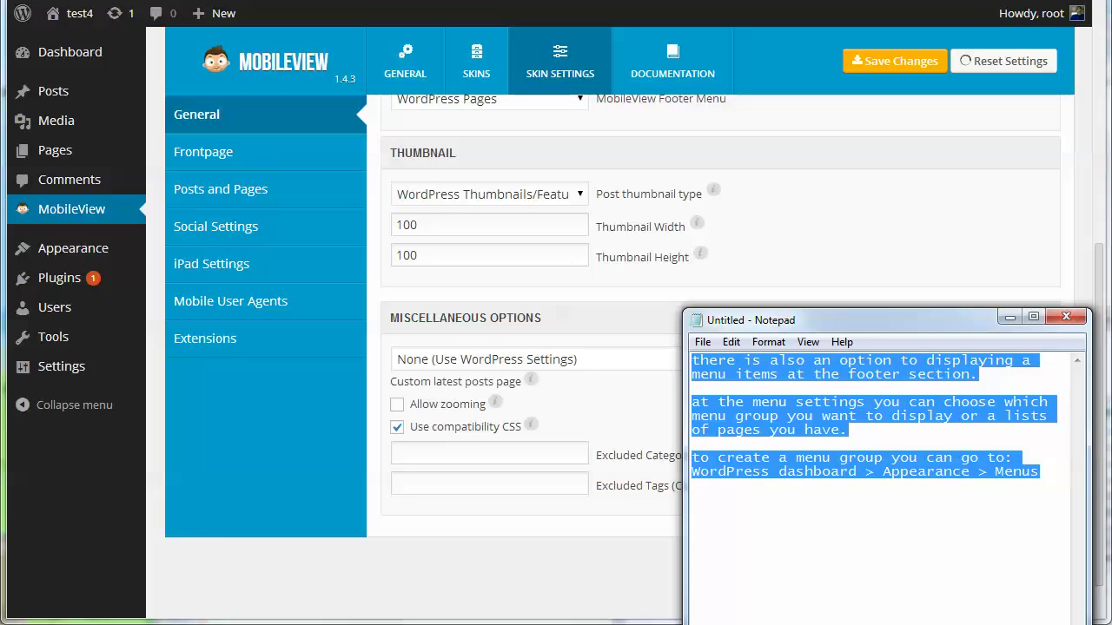
key("Right")
key("ctrl+a")
type("at")
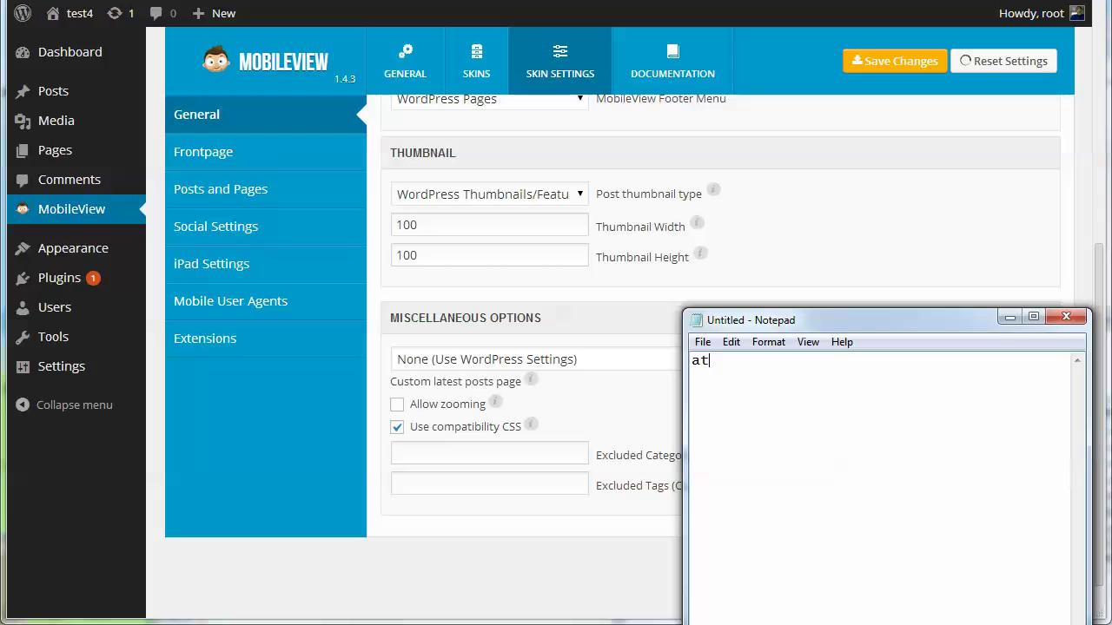
type(" the thumbnail options, you")
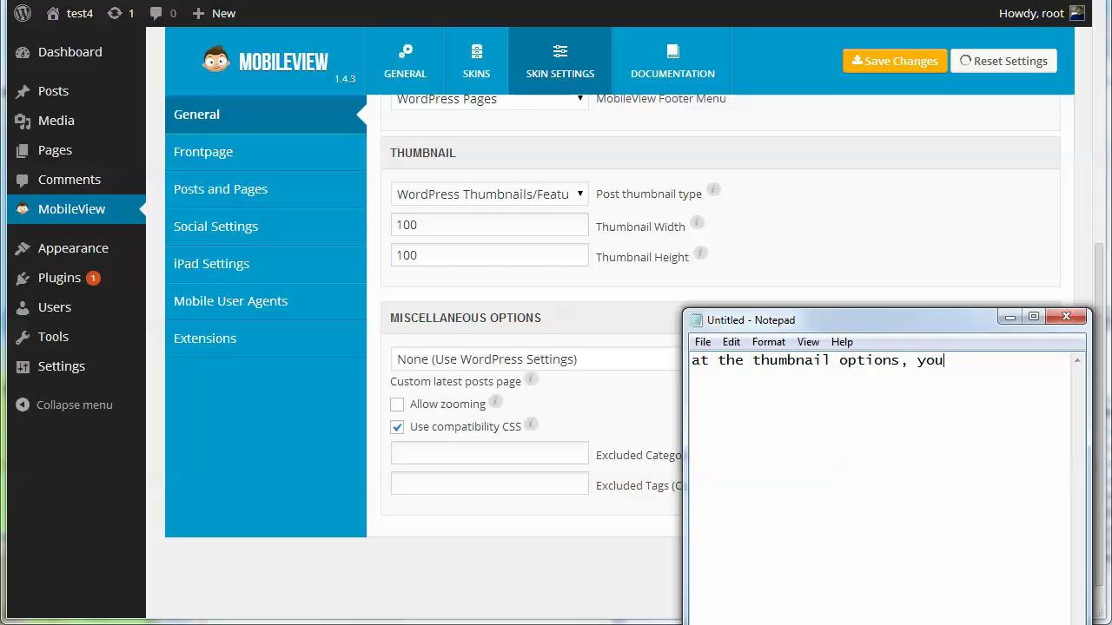
type(" can set the source of the post thu")
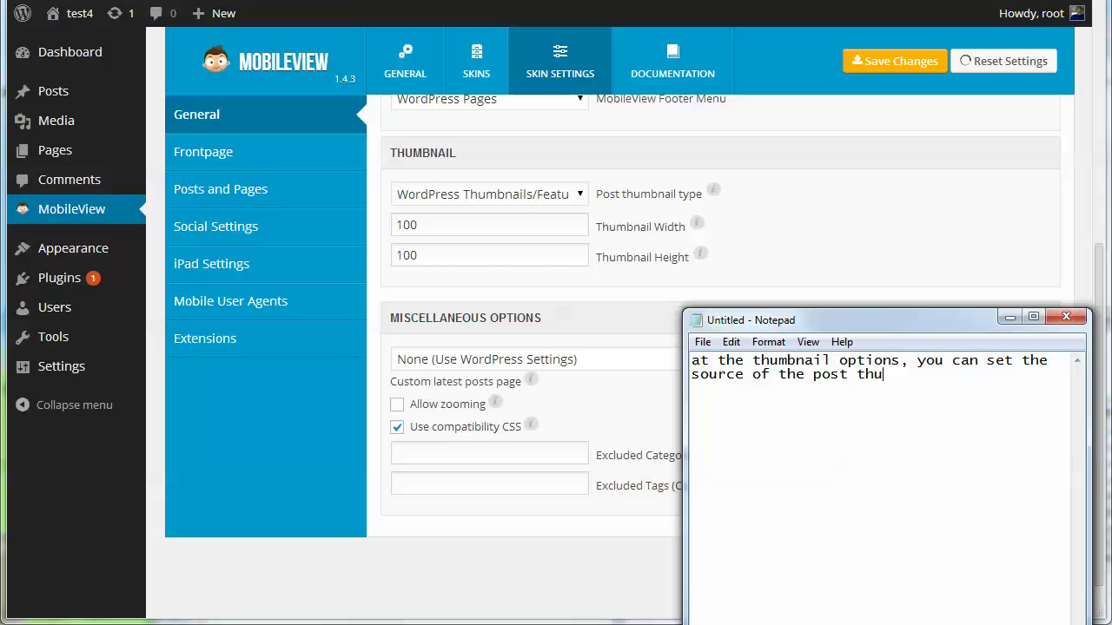
type("mbnail that displayed on the main page.")
- Begin a new paragraph in the note reading "on the post thumbnail type you can set the thumbnail source"
key("Return")
key("Return")
type("on the post thumbn")
type("ail type you c")
type("an yo")
key("BackSpace")
key("BackSpace")
type("set the thumbnail source")
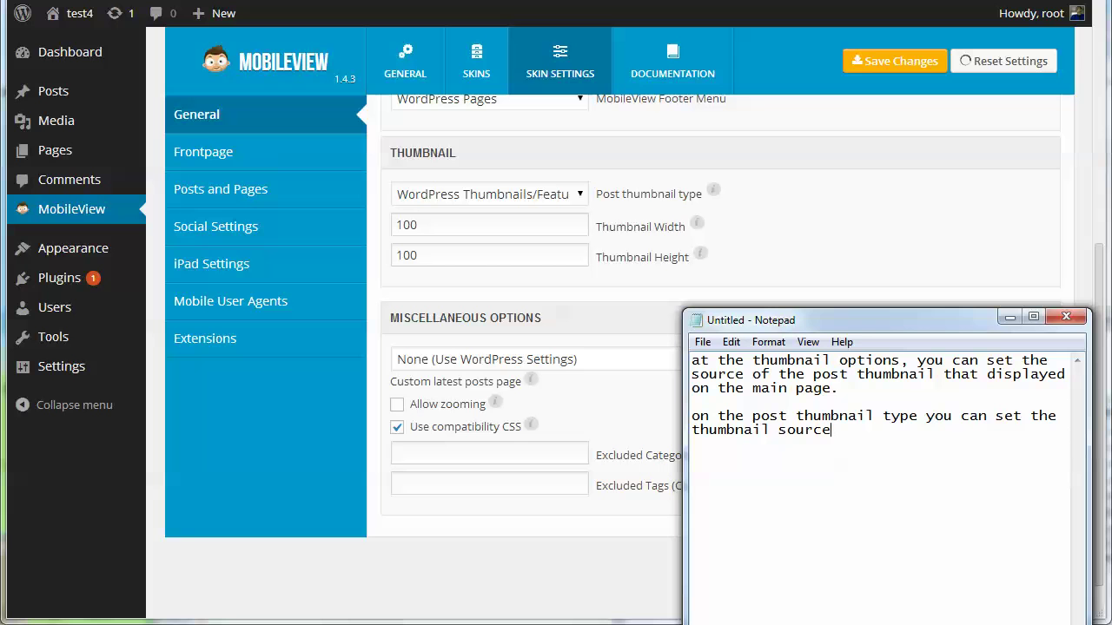
- Complete the thumbnail source sentence with "as featured image or a custom post field or hide the thumbnail."
type(" as  featured image")
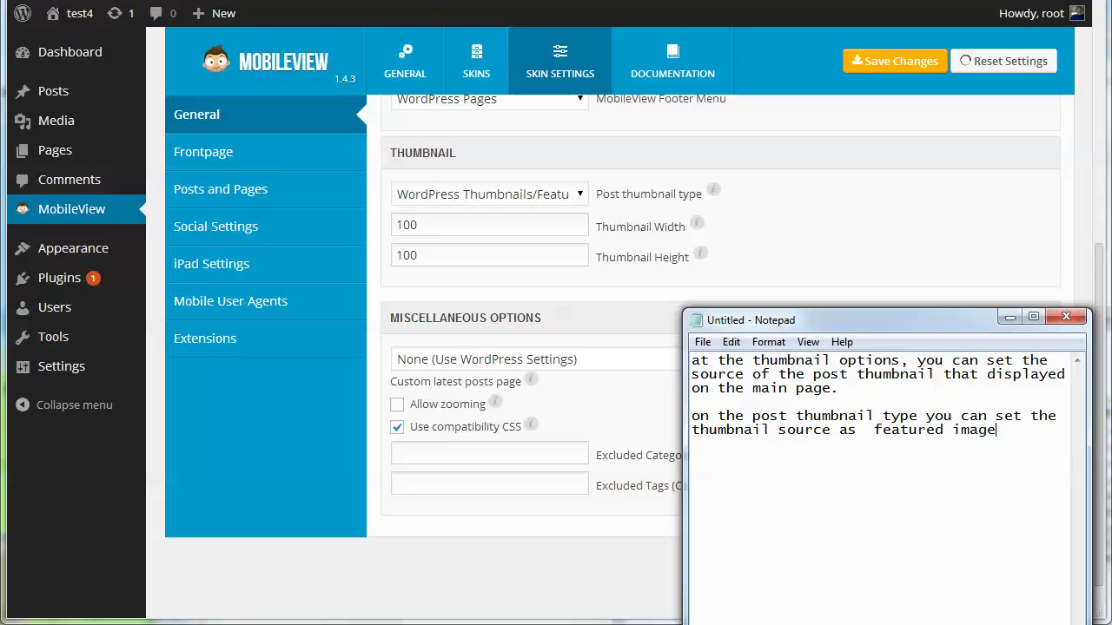
type(" o")
key("BackSpace")
key("BackSpace")
type(", a")
key("BackSpace")
key("BackSpace")
type("or a custom post field")
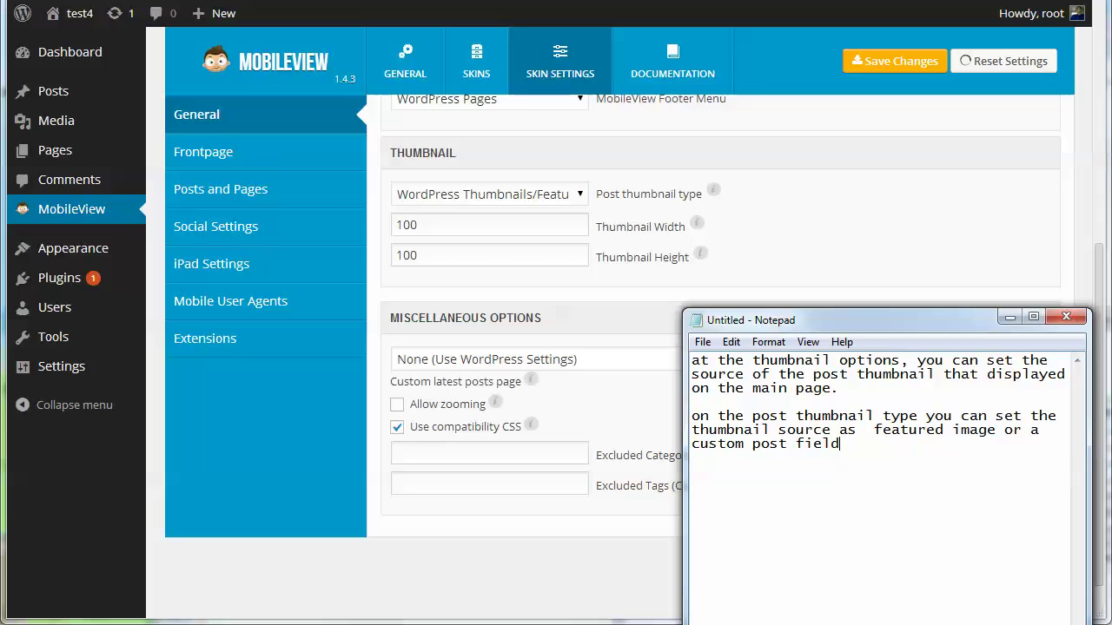
type(" or hide the thumbnail")
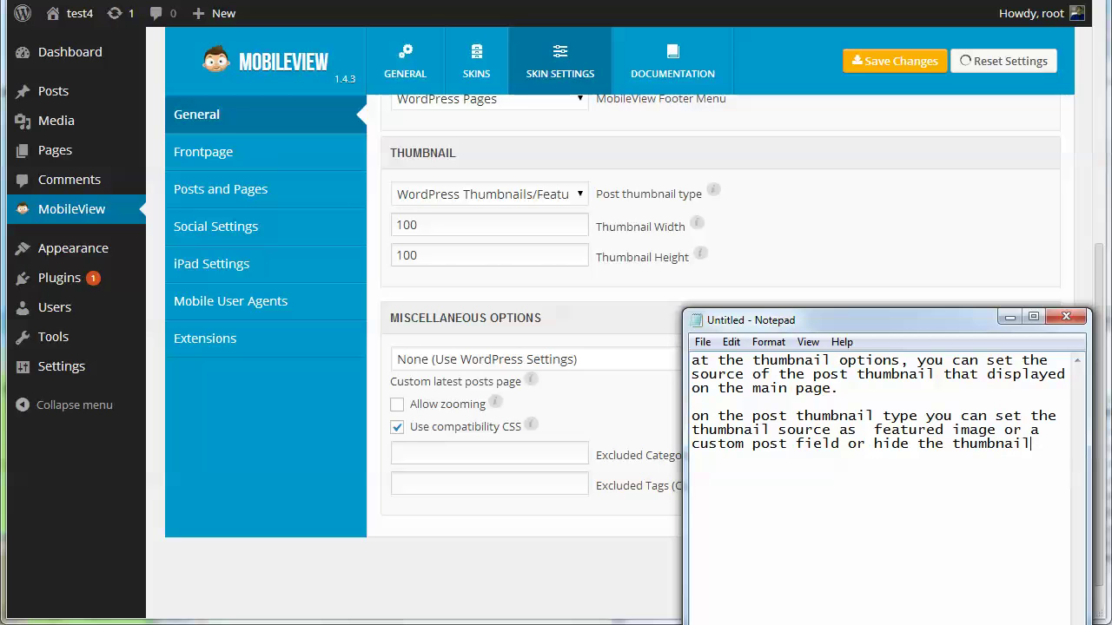
type(".")
- Add to the note: "at the thumbnail width and height field you can type a number as a size of the thumbnail displayed on your main page"
type("at the thumbnai")
type("l wi")
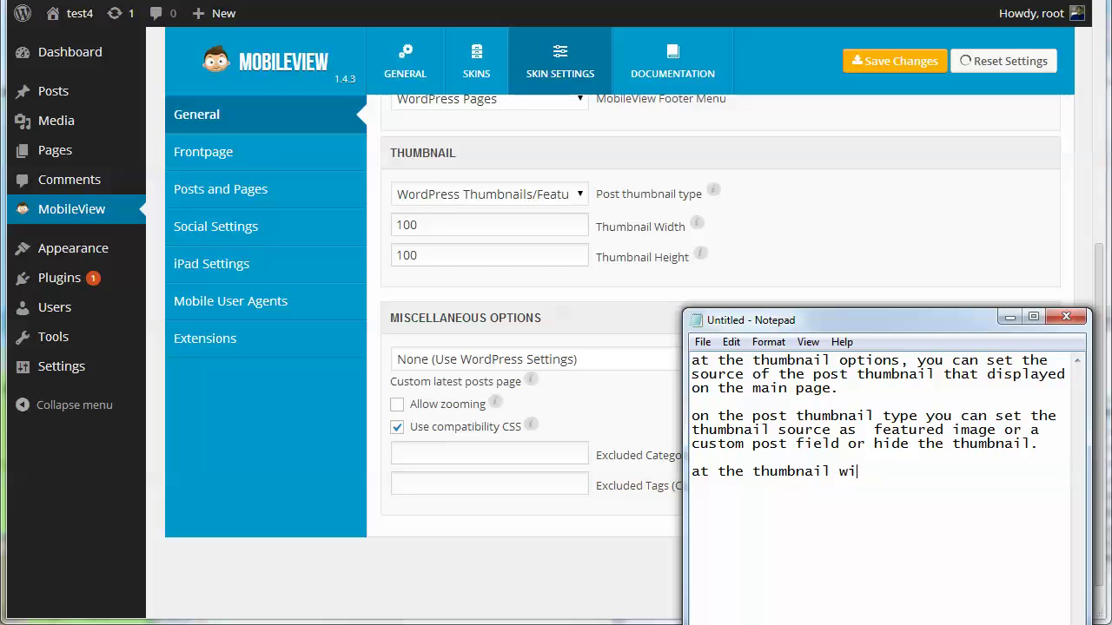
type("dth and height field yo")
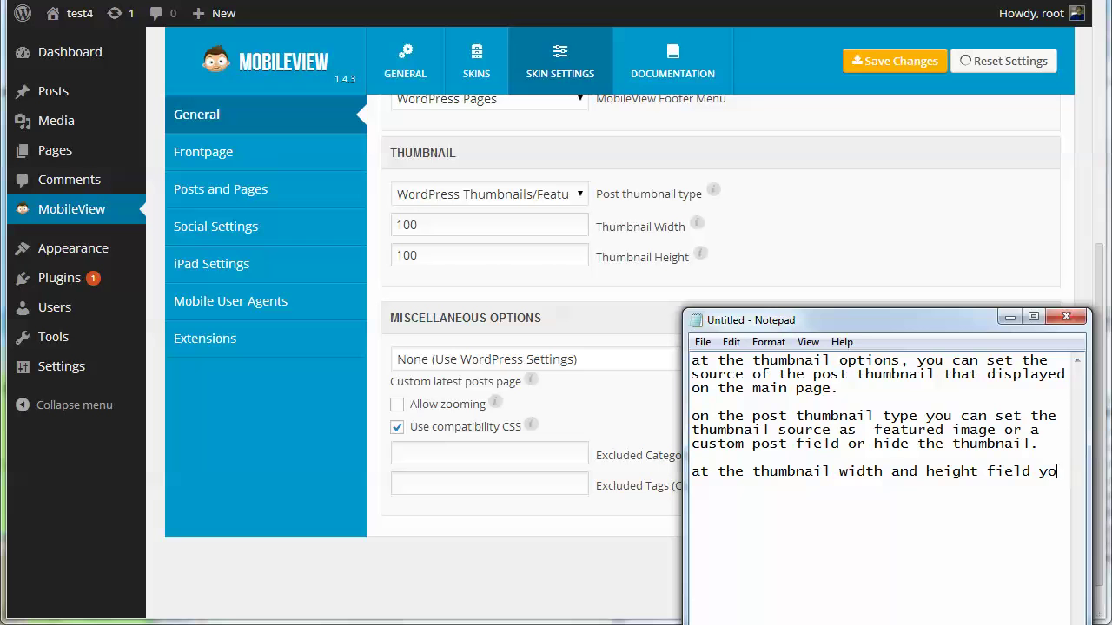
type("u can type a number ")
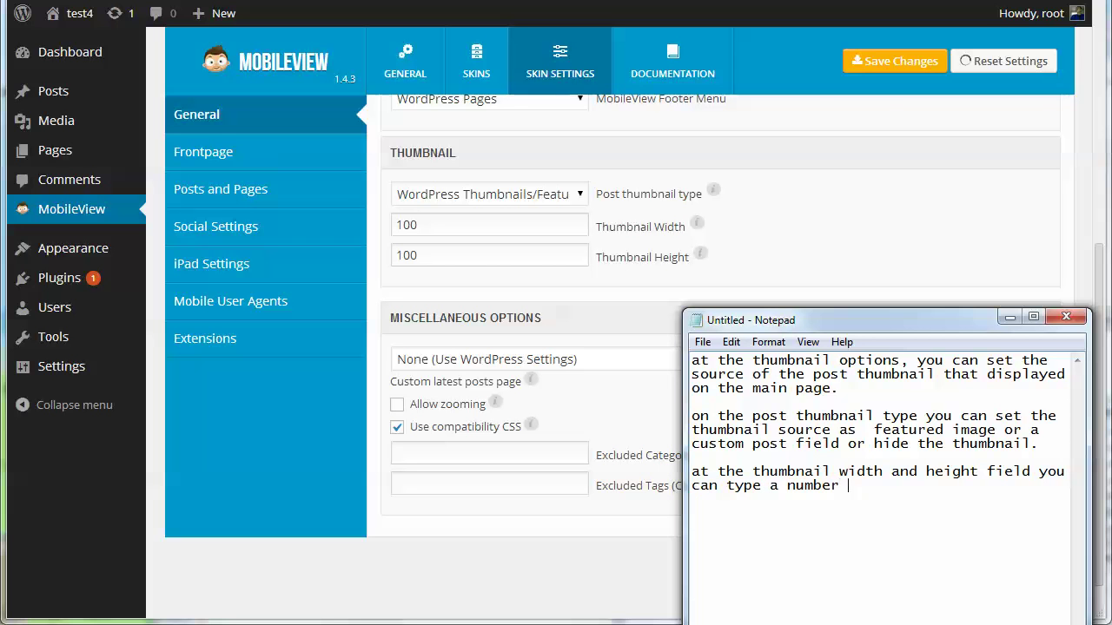
type("as a sixe")
key("BackSpace")
key("BackSpace")
key("BackSpace")
key("BackSpace")
type("ize of the thumbnail")
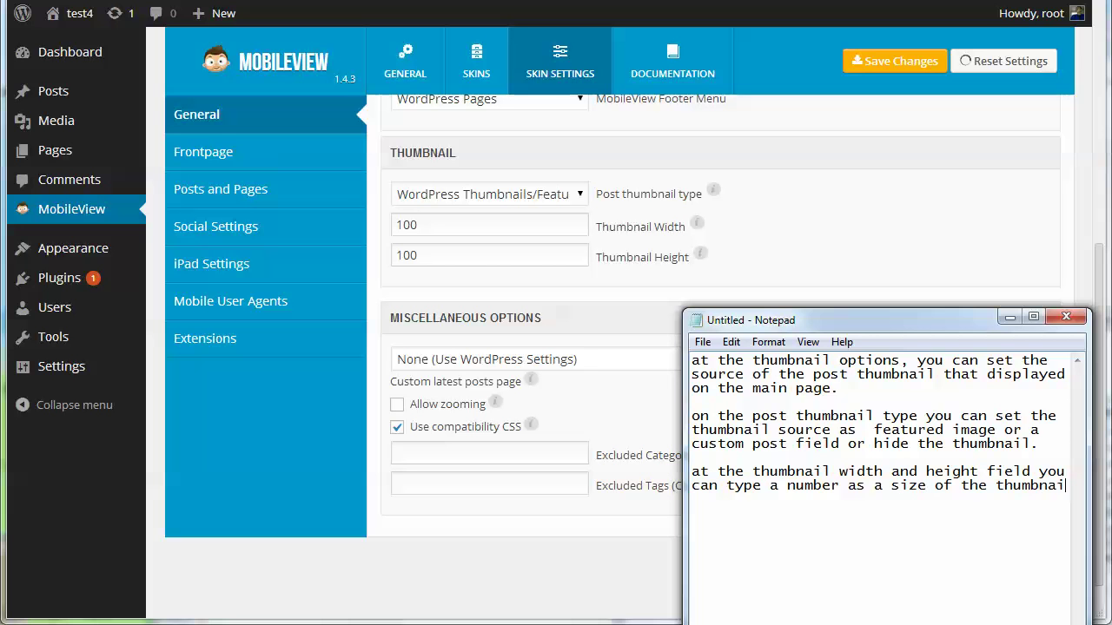
type(" displayed ")
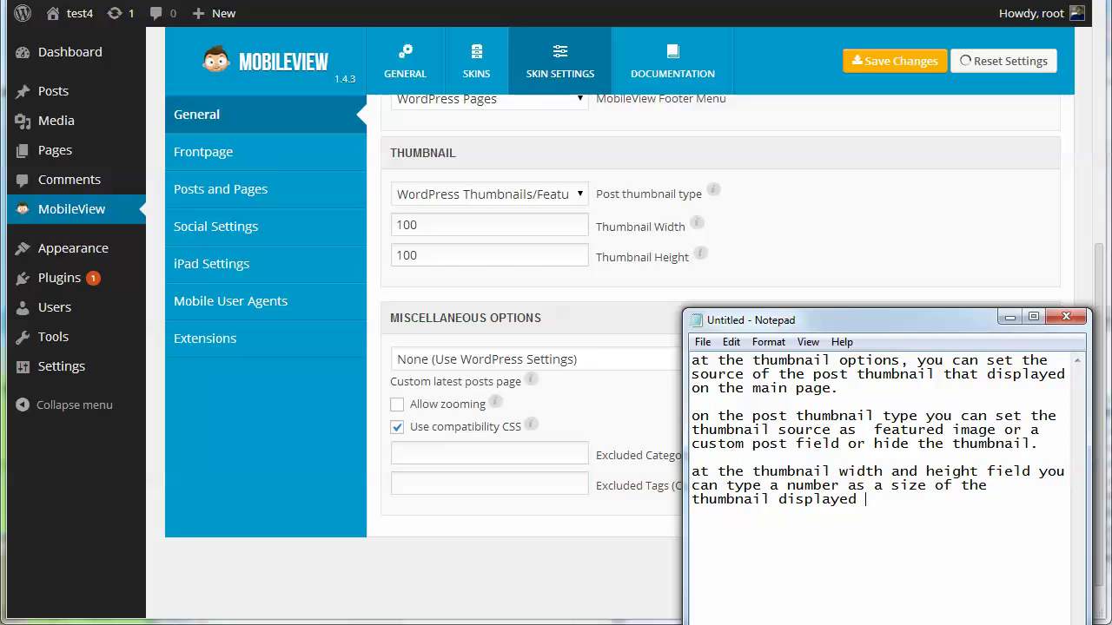
type("on your main page")
- Replace the note with "at the miscellaneous options you can choose what page should be the landing page"
key("ctrl+a")
key("Delete")
type("at")
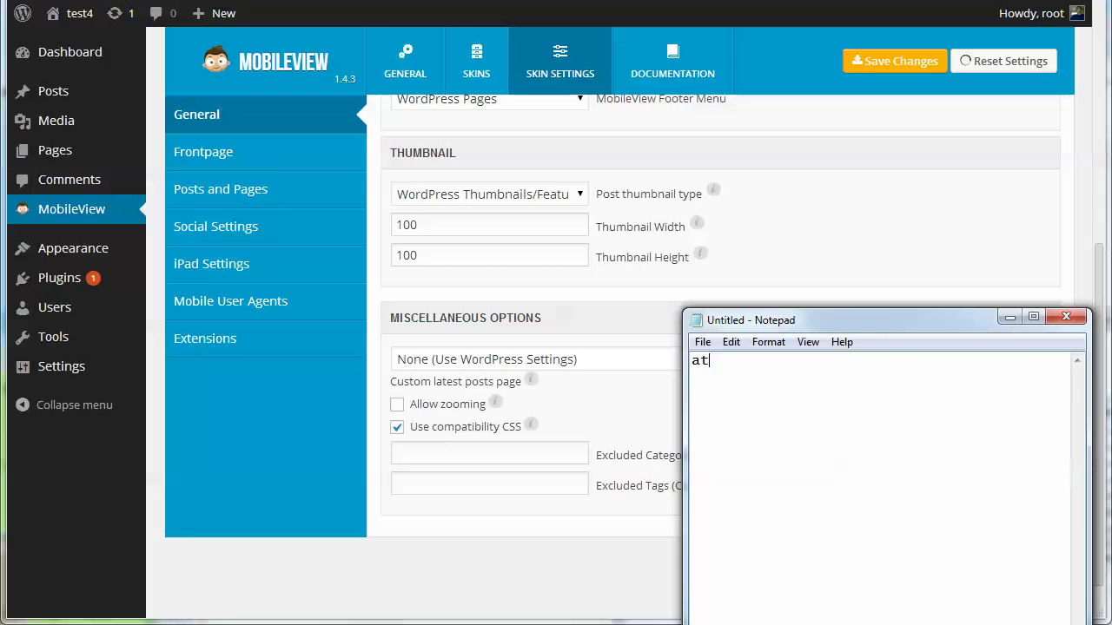
type(" the miscellaneous options you c")
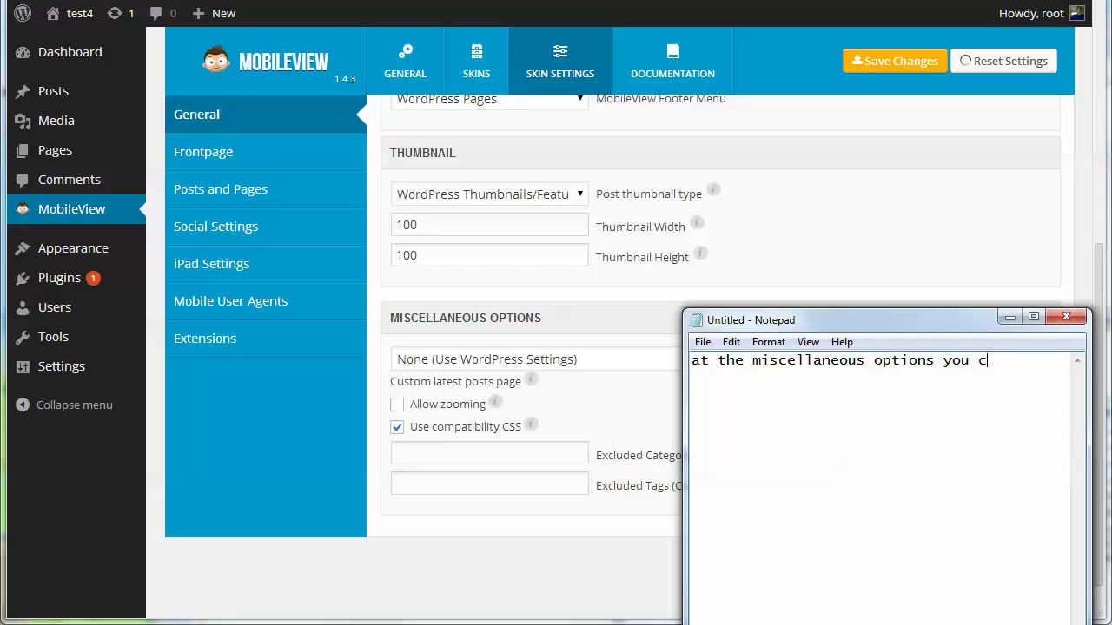
type("an choose what page should b")
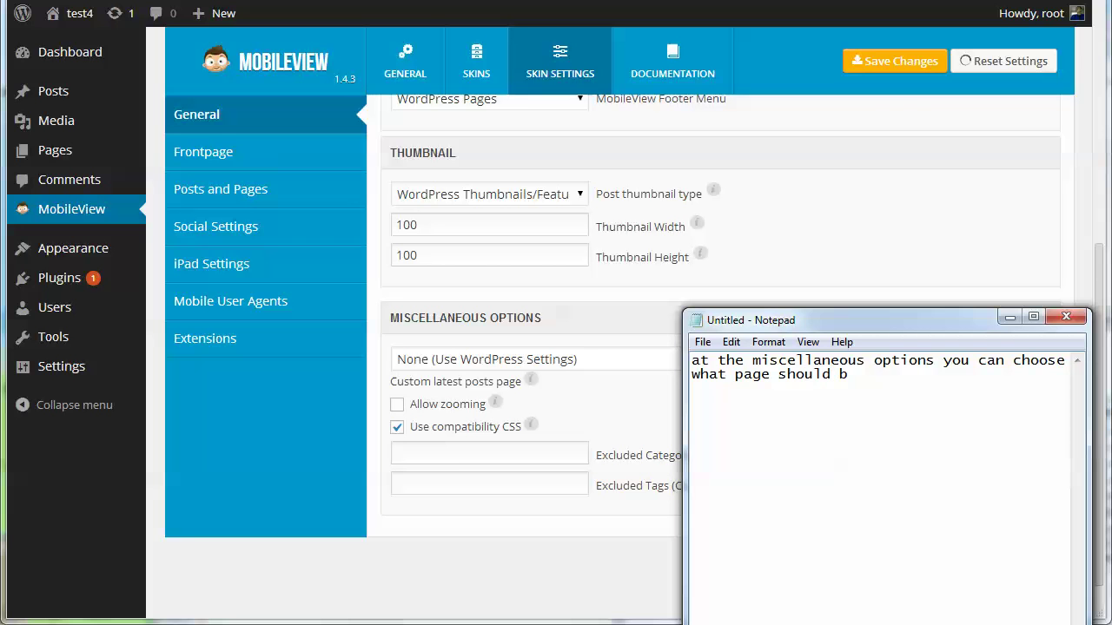
type("e the landing page")
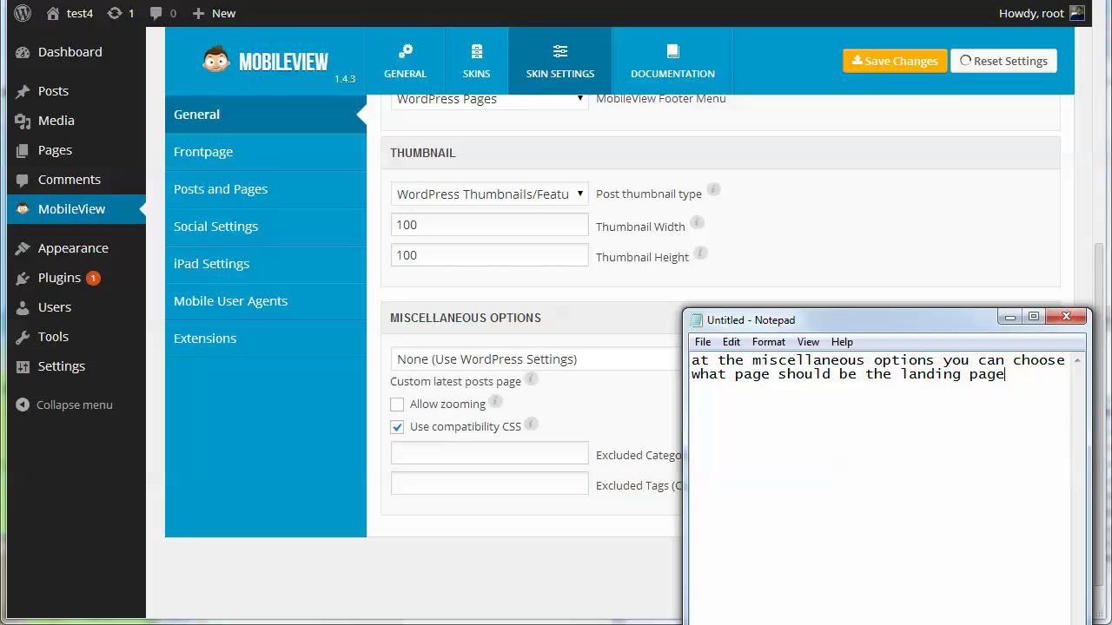
- Add a second paragraph to the note reading "this landing page concept is the same as WordPress static page"
type(".  this landing page is t")
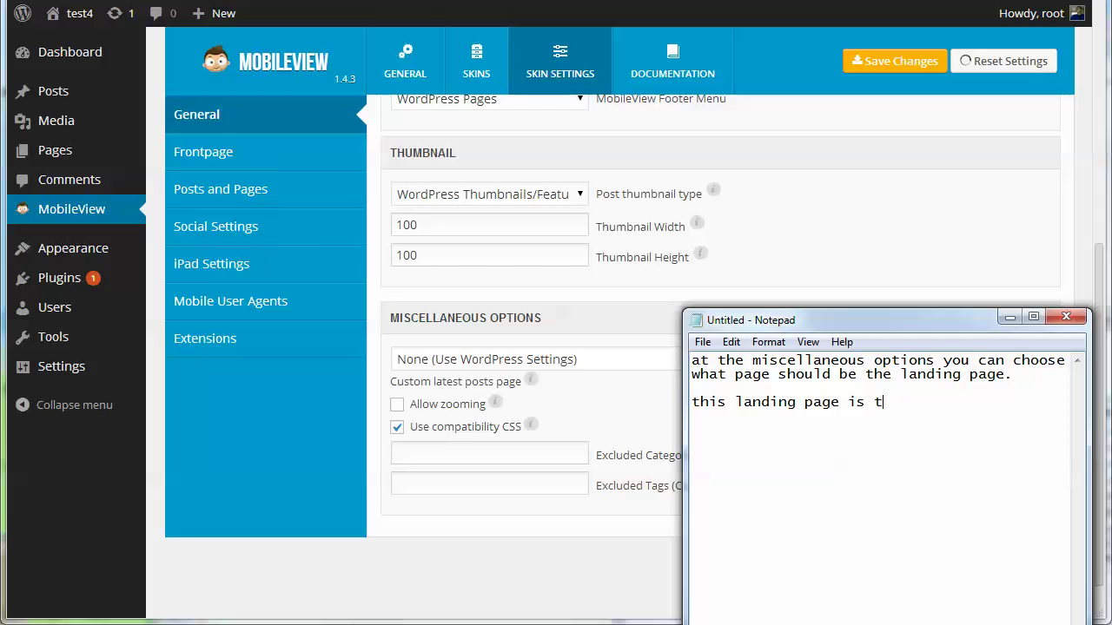
key("BackSpace")
key("BackSpace")
key("BackSpace")
key("BackSpace")
type("concept is the same as ")
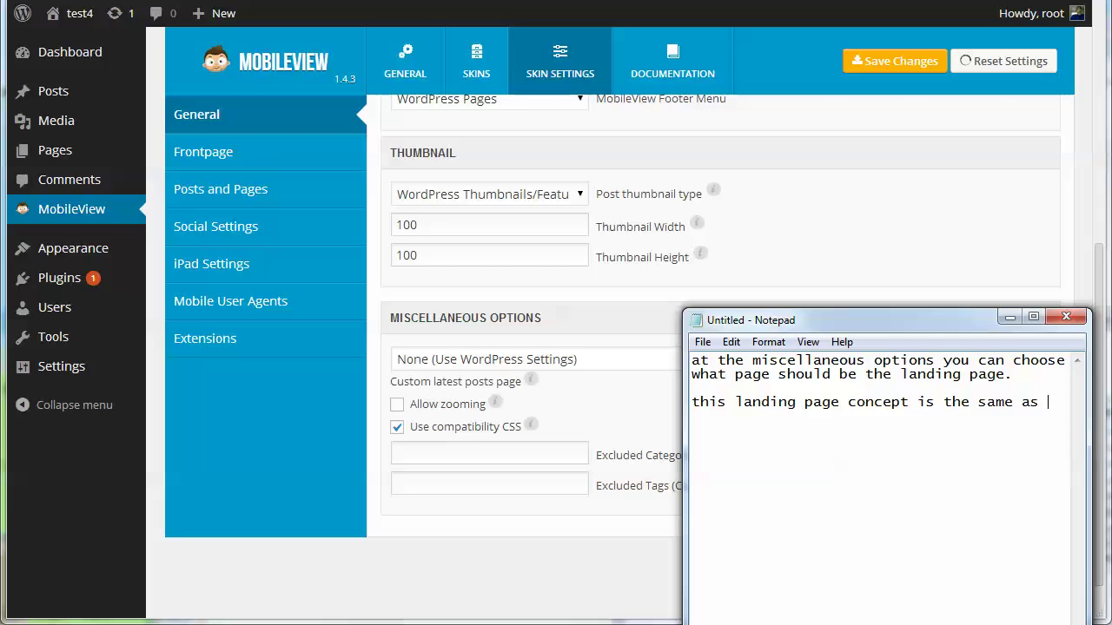
type("WordPress static page")
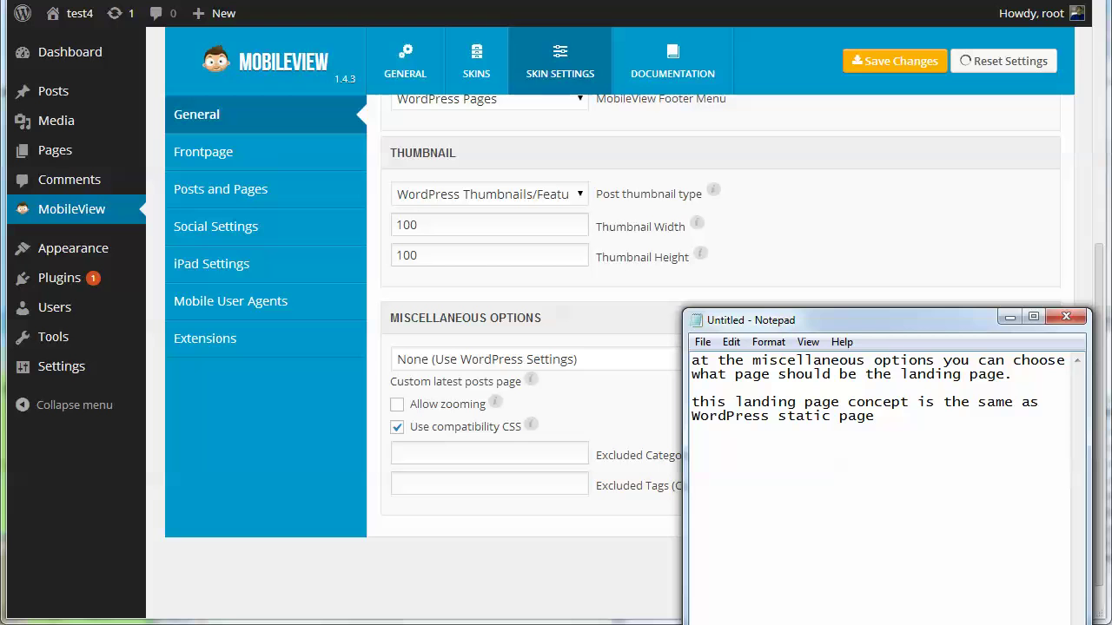
- Begin a third paragraph in the note reading "you can also set the zooming option. You can set whether"
type(".  ")
type("you can also")
type(" set ")
type("the zooming iopt")
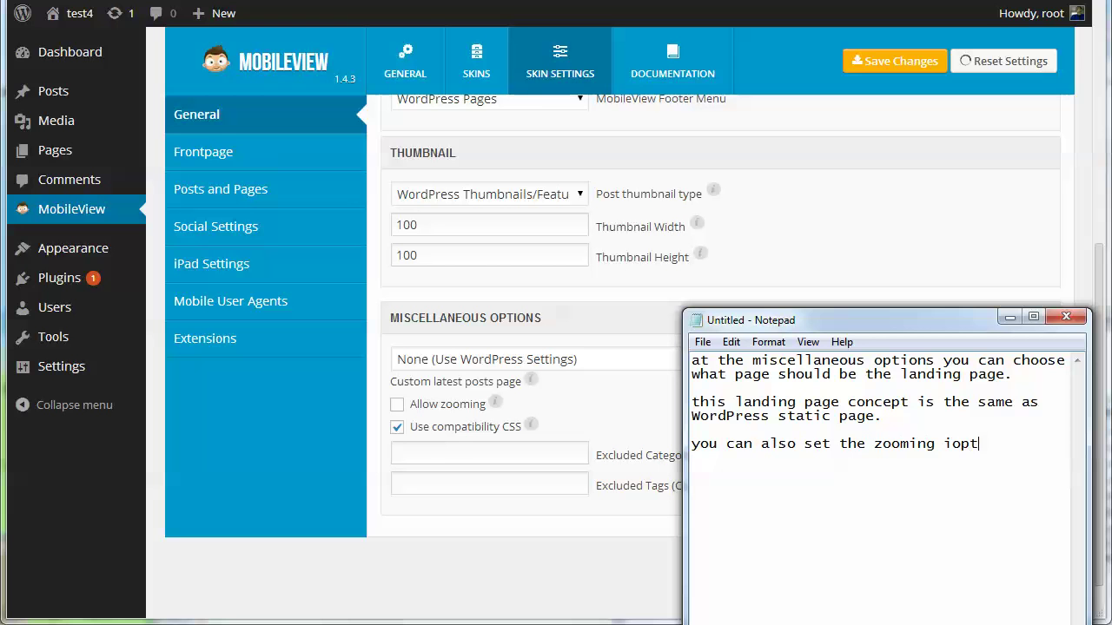
key("BackSpace")
key("BackSpace")
key("BackSpace")
key("BackSpace")
type("option. You can set whethe")
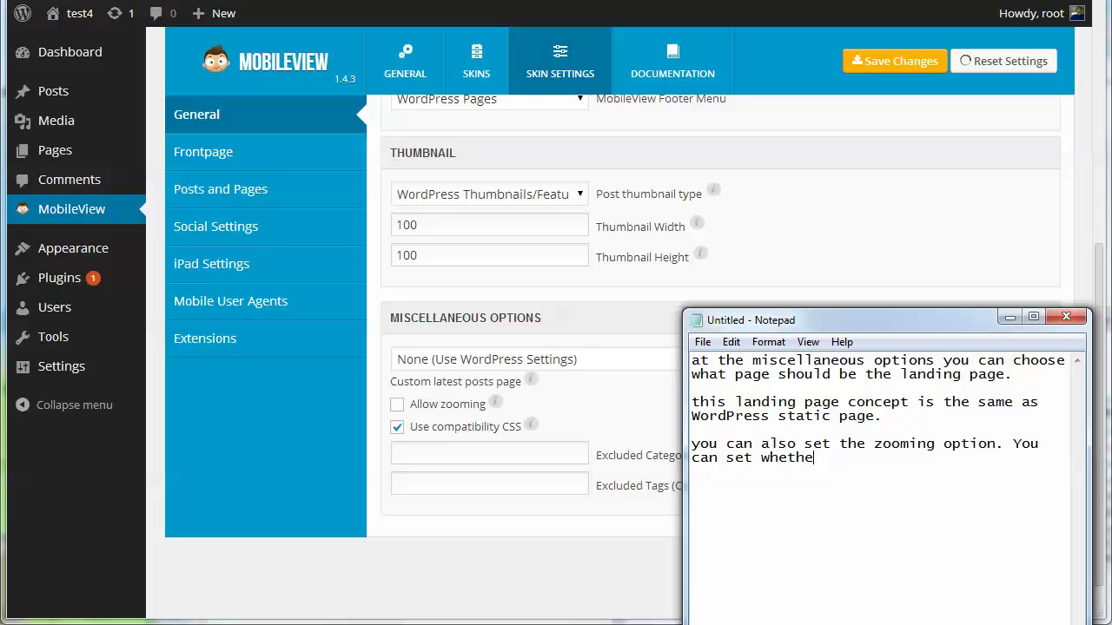
- Complete the zooming sentence with "people may pinch in/out when viewing your site."
type("r people mayu ")
type("inch in.")
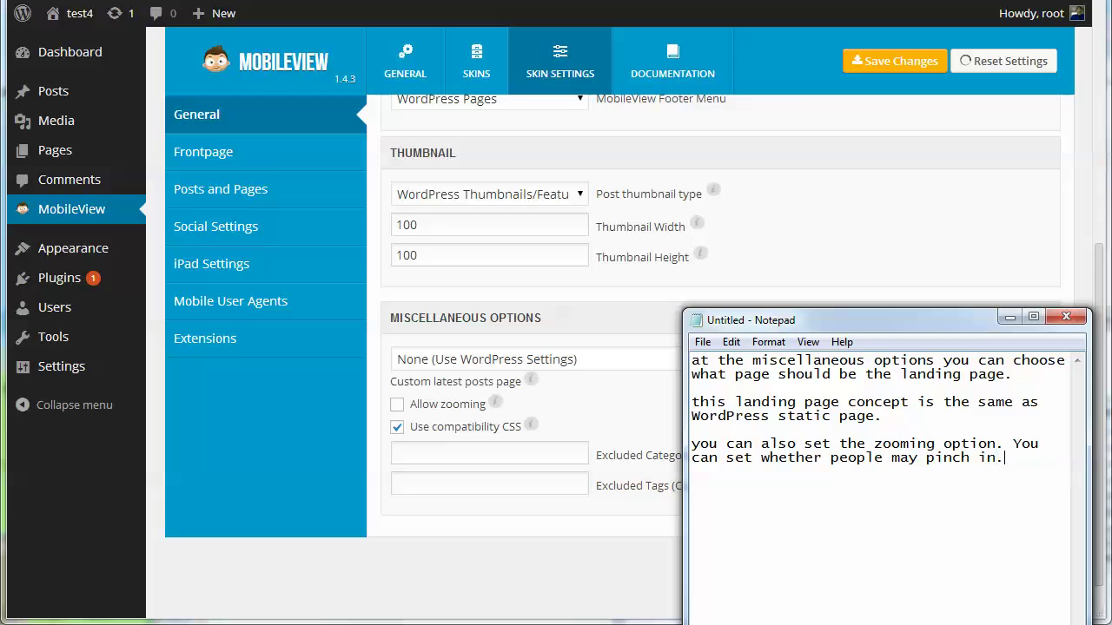
key("BackSpace")
type("/out when view")
key("BackSpace")
type("wing your site.")
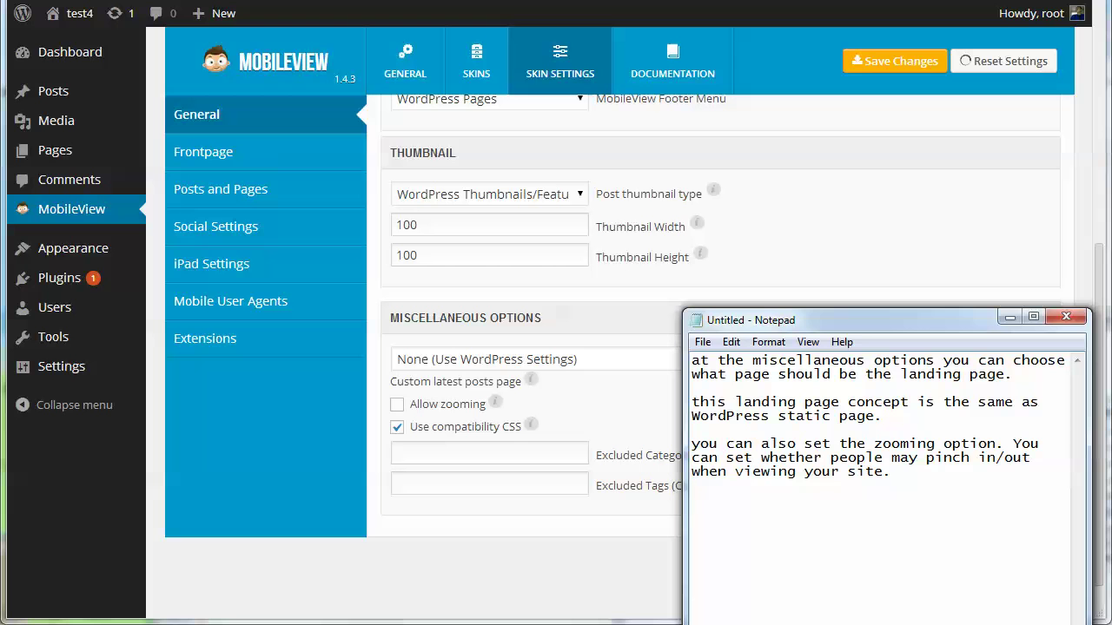
- Add the paragraph "if you do have a lot of plugins installed and activated, you have to activate an option named 'use compatibility CSS'"
type("you do have a lot of ")
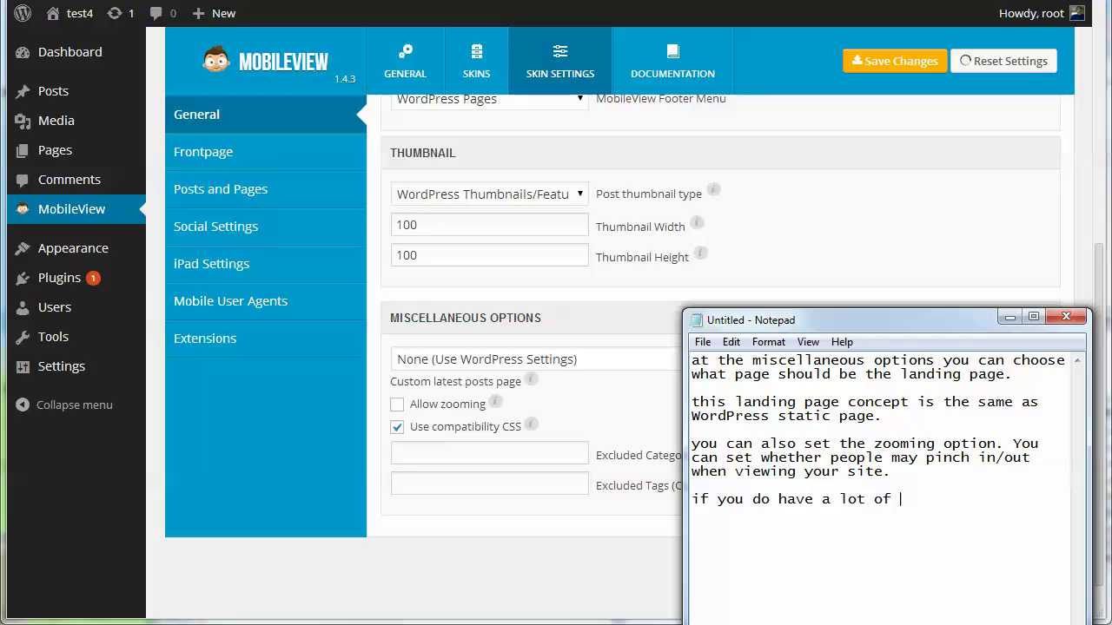
type("plugins installed and activated, you have to activate an option named 'use compatibilitu")
key("BackSpace")
type("y CSS' to majke")
- Complete the compatibility CSS sentence with "to make sure if that plugins output displayed well in the responsive mode"
key("BackSpace")
key("BackSpace")
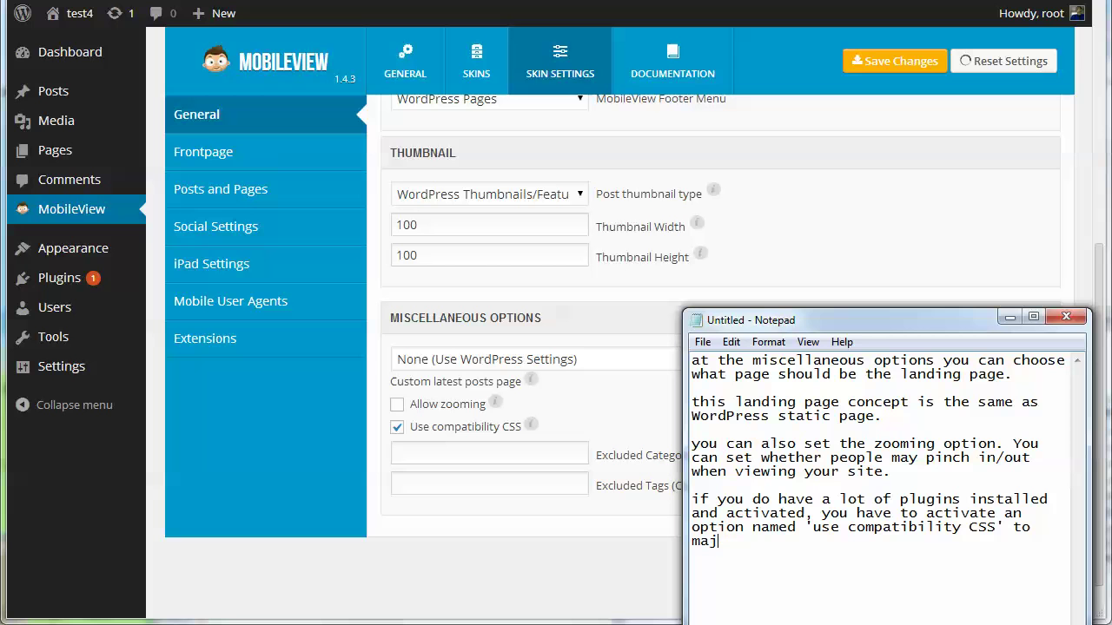
key("BackSpace")
type("kle")
key("BackSpace")
key("BackSpace")
type("e sure if that plugins ")
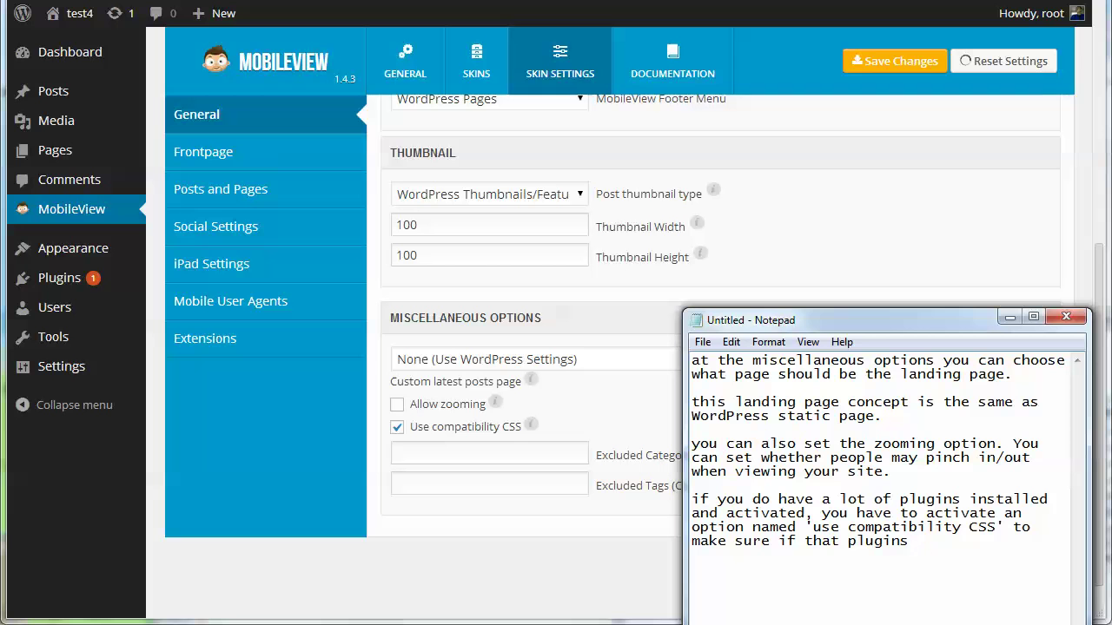
type("oyst")
key("BackSpace")
key("BackSpace")
key("BackSpace")
type("utput displayed we")
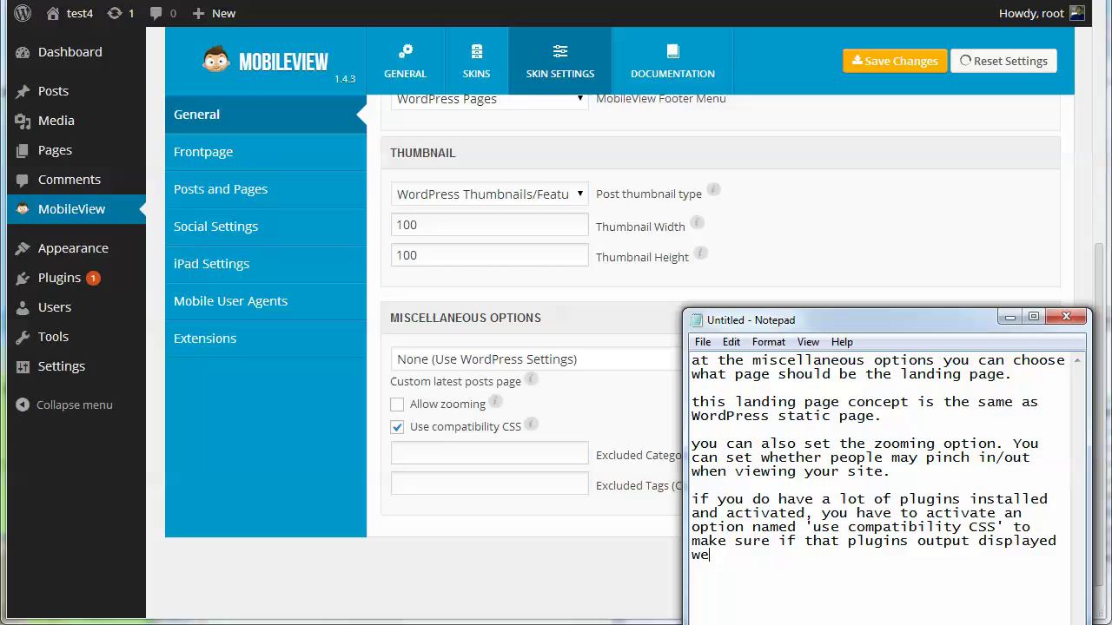
type("ll in the responsive mode")
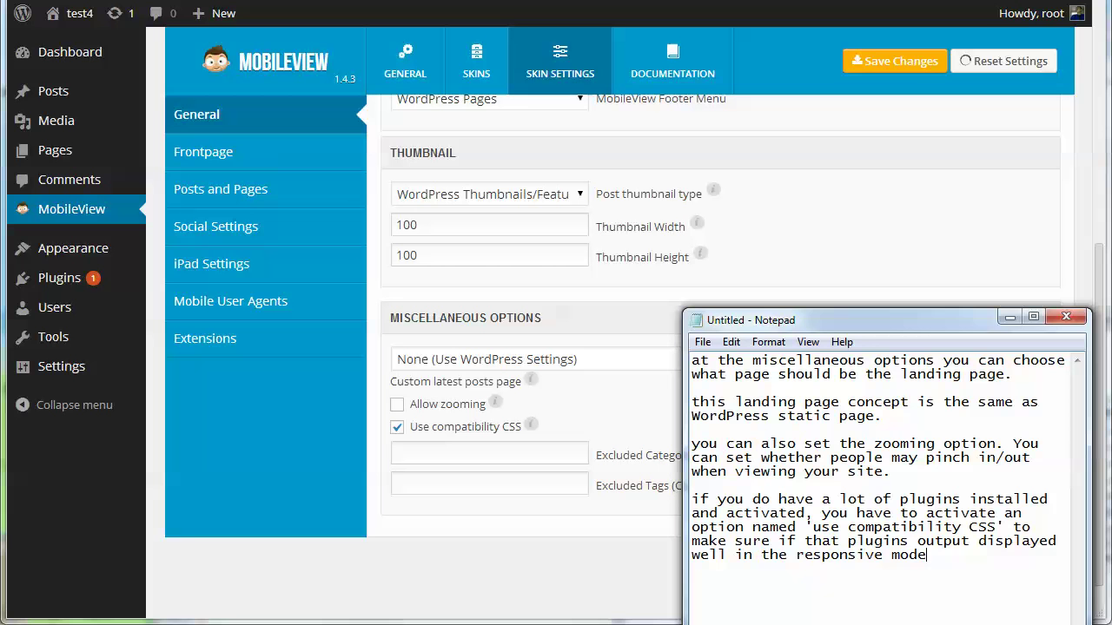
- Clear the note and begin a new one with the words "you can also"
key("ctrl+a")
key("BackSpace")
type("youc a")
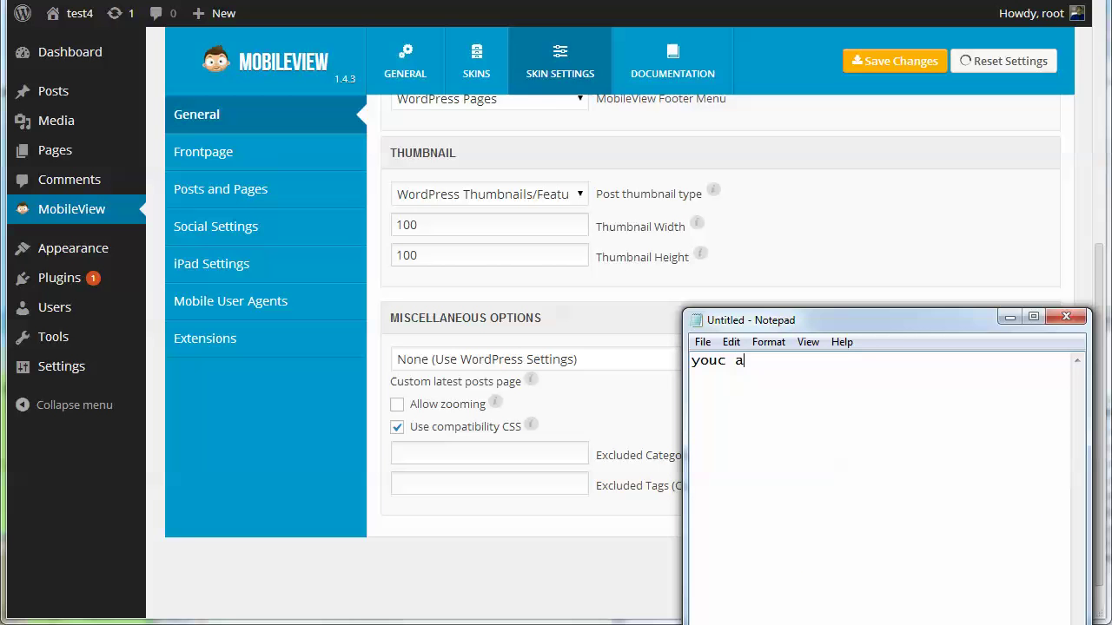
key("BackSpace")
key("BackSpace")
key("BackSpace")
type(" can also choose t")
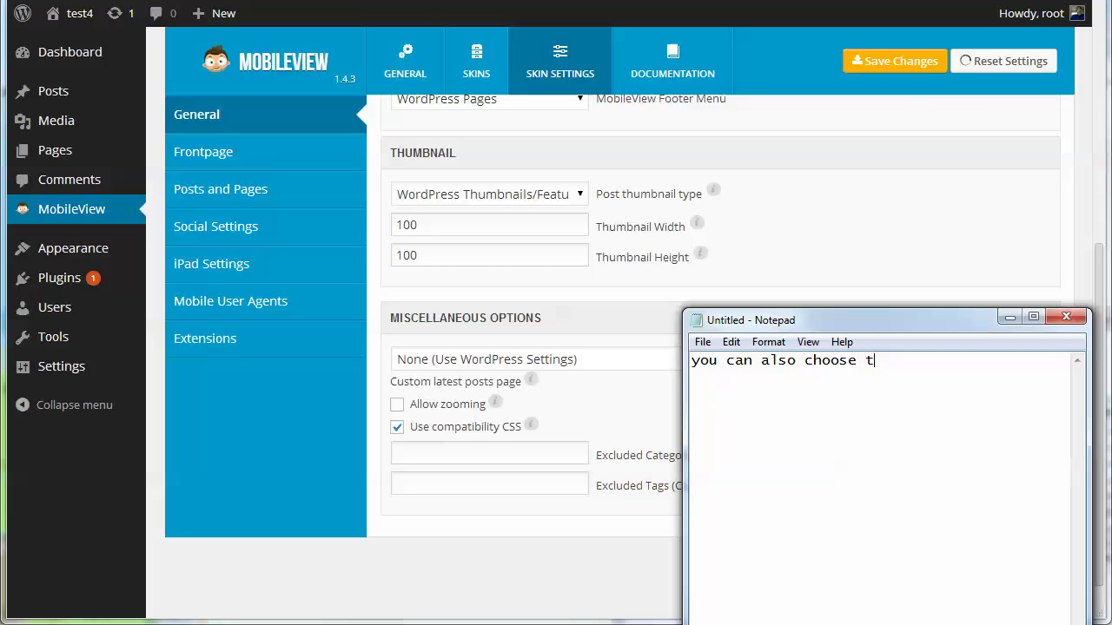
key("BackSpace")
key("BackSpace")
key("BackSpace")
key("BackSpace")
key("BackSpace")
- Complete the note's first sentence with "set any post category/tag to be hidden from main page by typing its ID."
type("set v")
key("BackSpace")
type("any post categ")
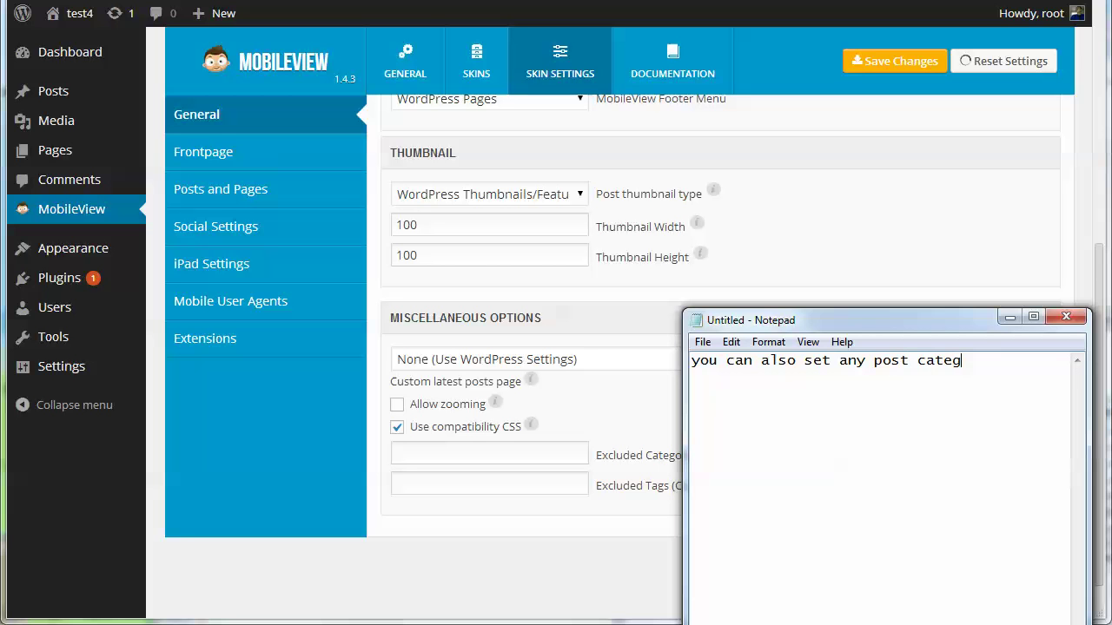
type("ory/tag to be hidden from main page by")
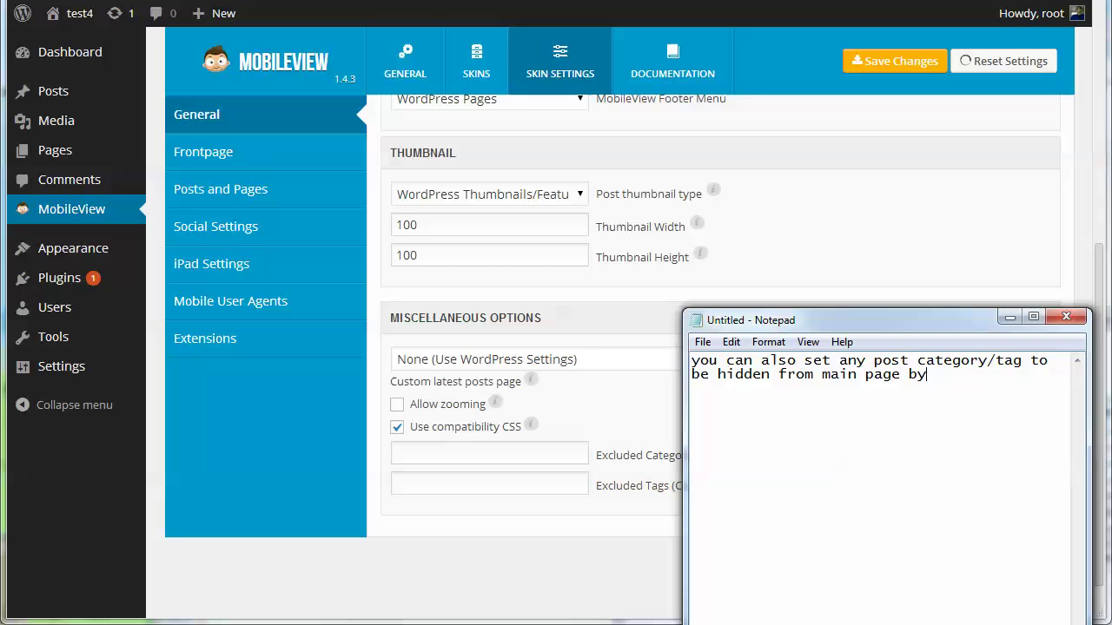
type(" typing its ID.  if you have ")
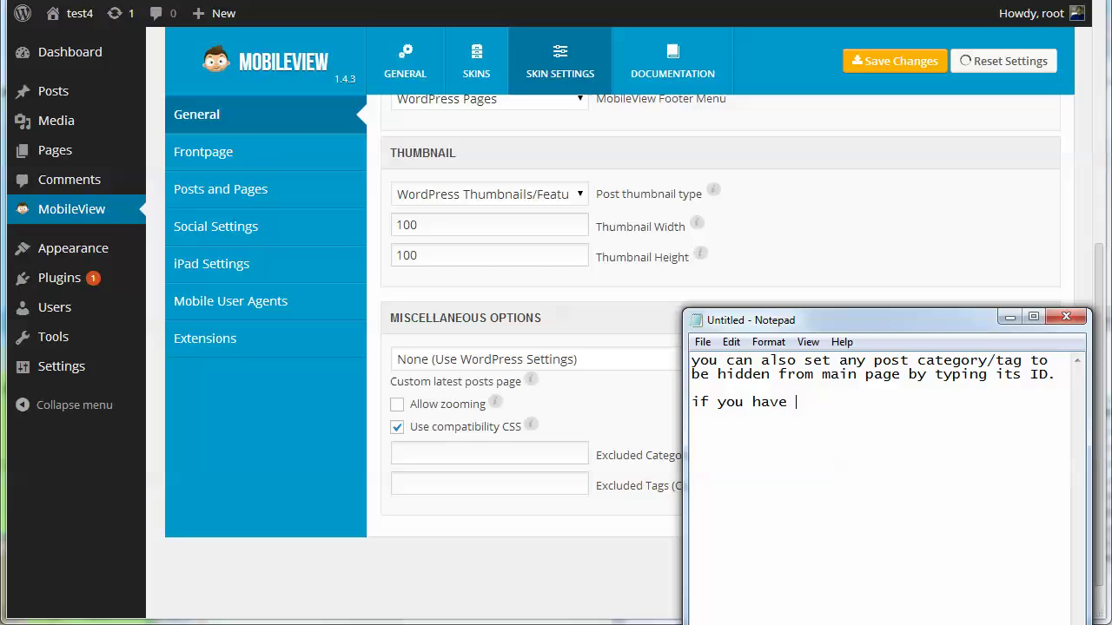
- Complete the paragraph "if you have more than ID to be typed, then you have to separate them using a coma."
type("more than ID to be ")
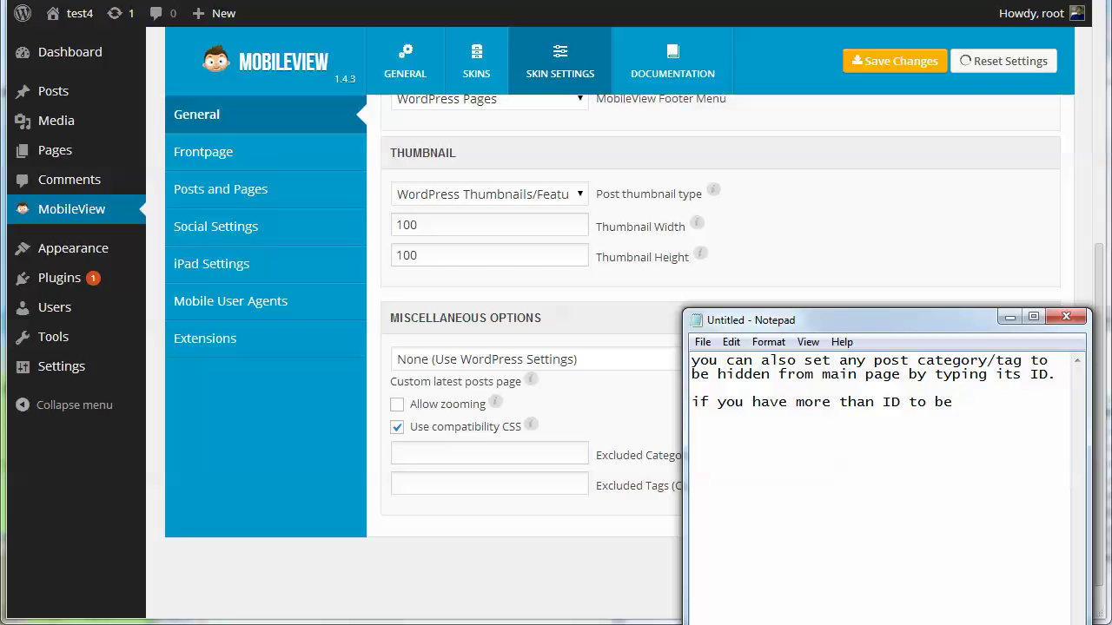
type("typed, then you have to separate")
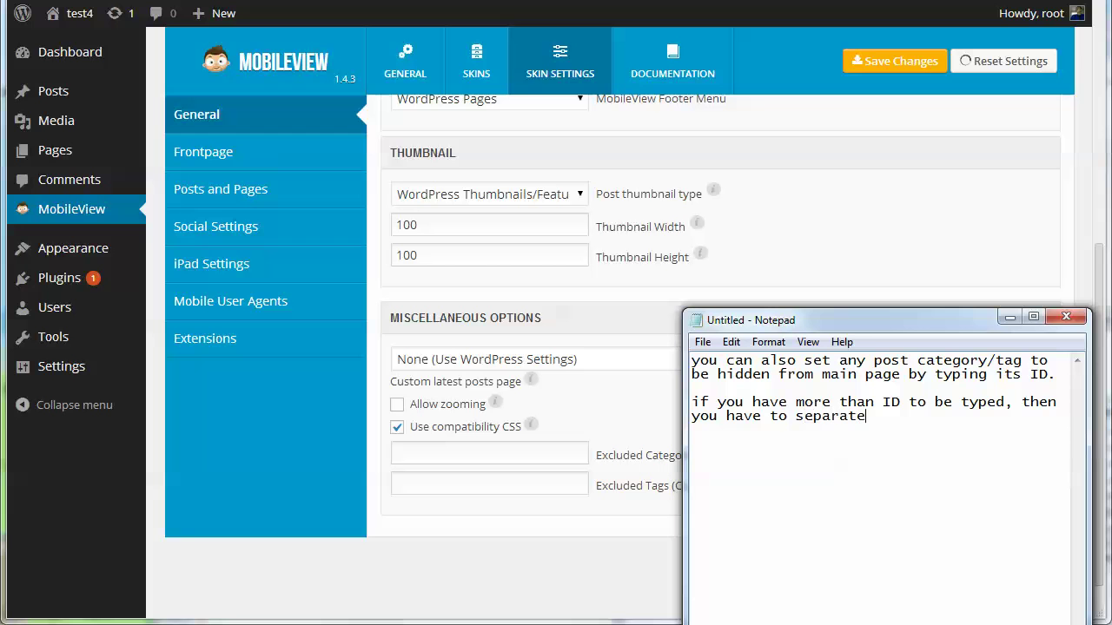
type(" them using a coma.")
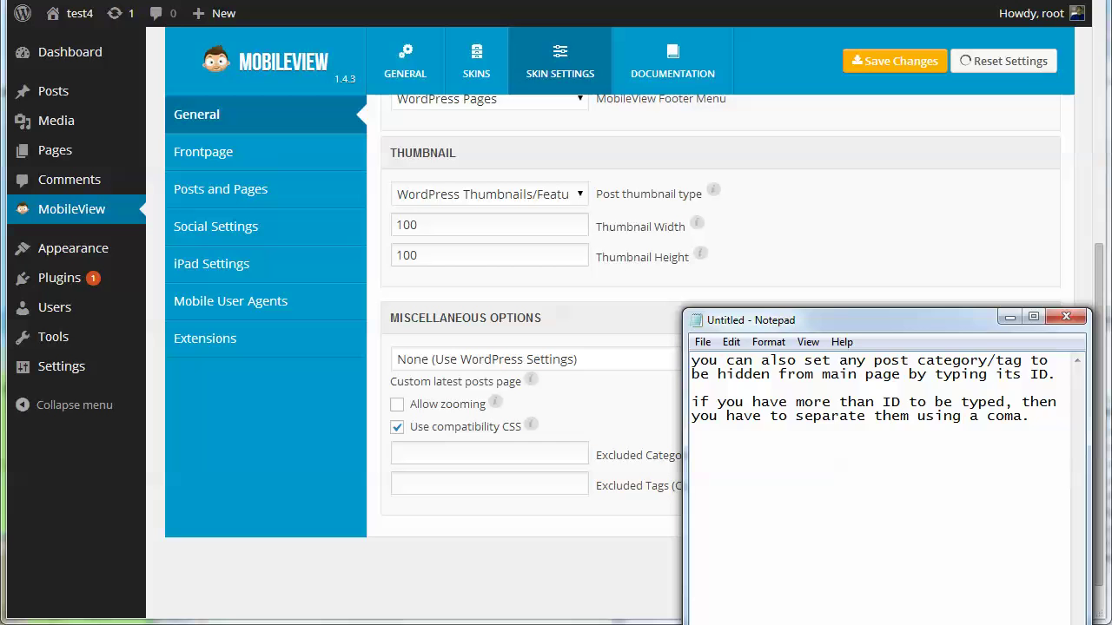
- Clear the note and open the Frontpage section of the MobileView skin settings
key("ctrl+a")
type("the")
key("BackSpace")
key("BackSpace")
key("BackSpace")
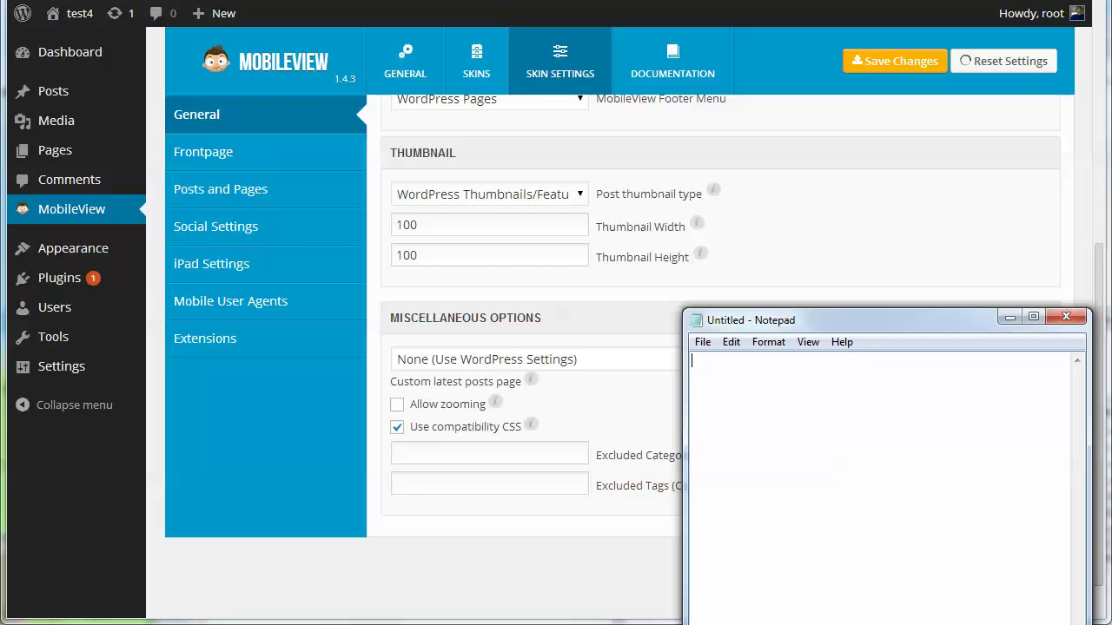
left_click(204, 152)
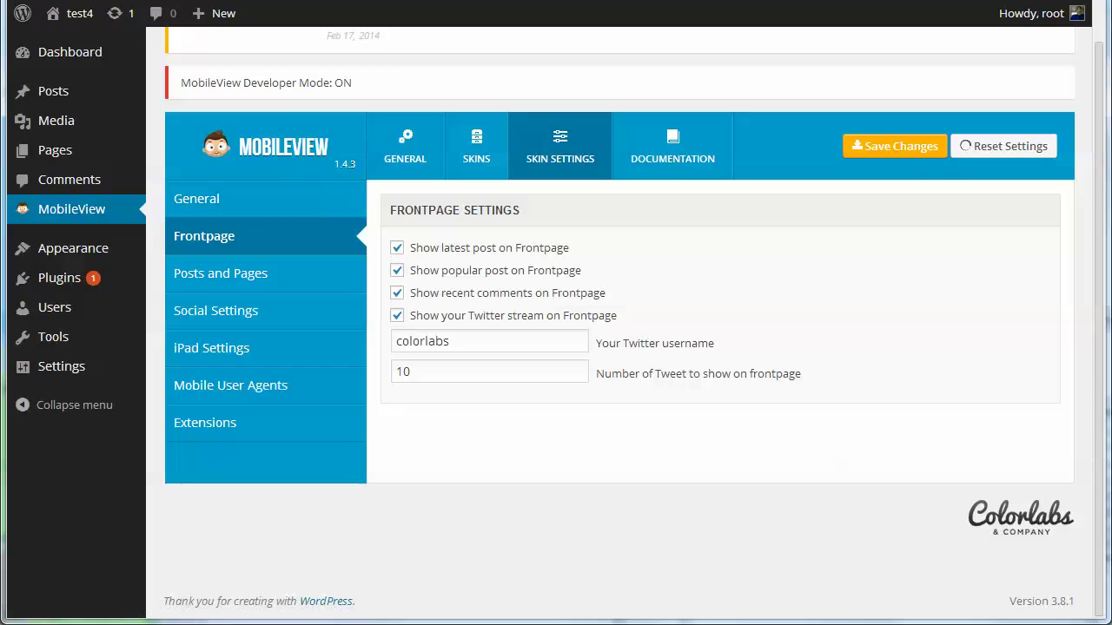
- Switch back to Notepad and write "the next option is the frontpage tab."
key("alt+Tab")
type("the ")
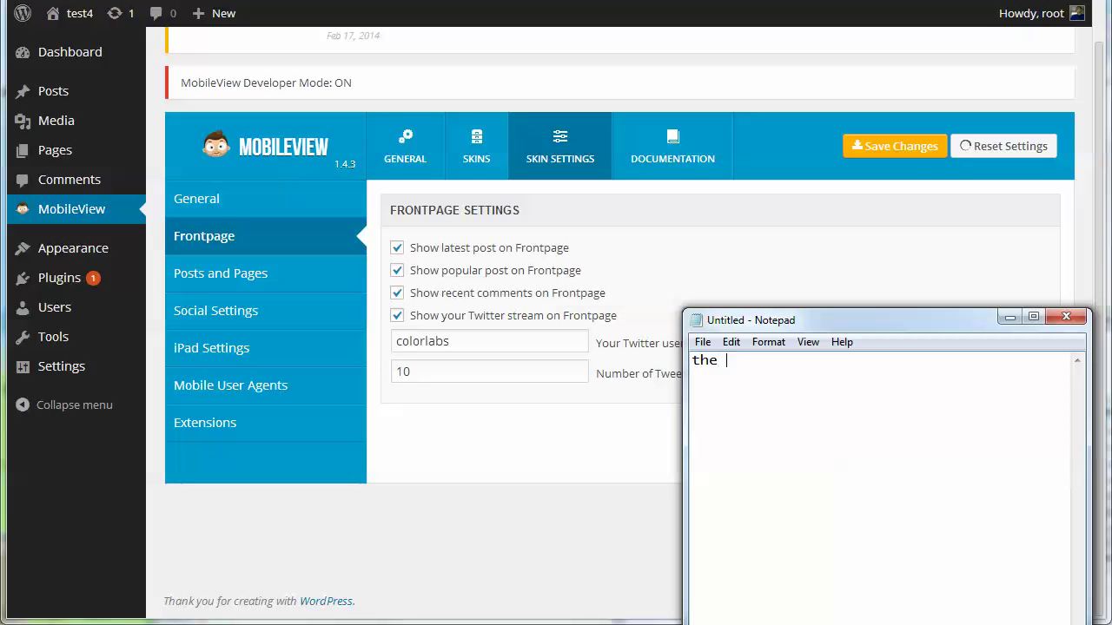
type("next option is the front ")
type("age tab.")
- Add the paragraph "on this options you can choose which tab should be displayed on the main page" to the note
key("Return")
type("io")
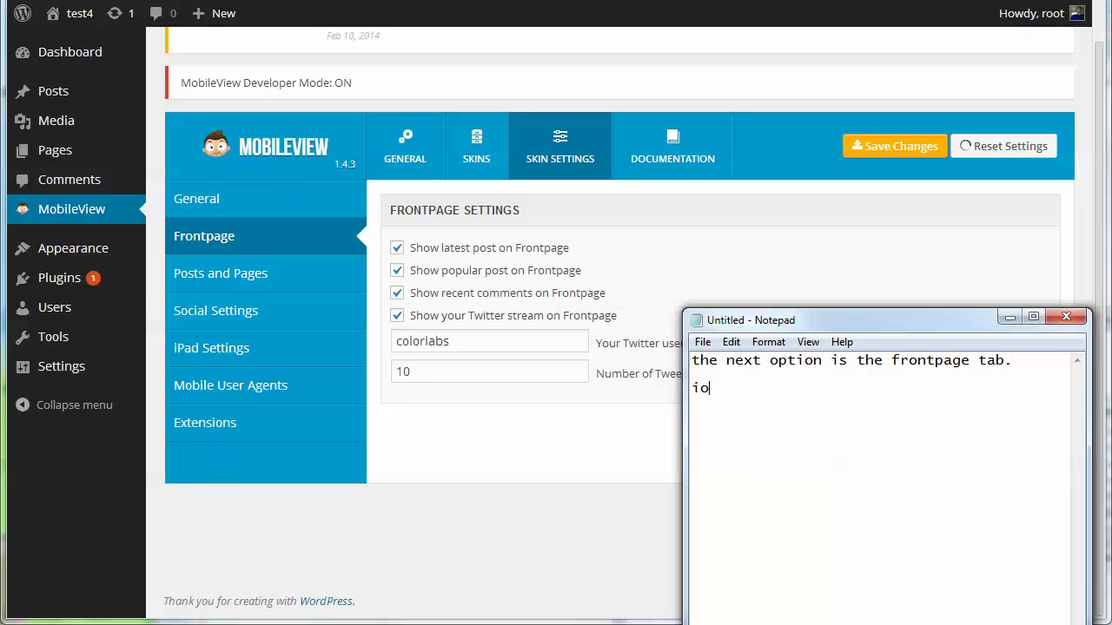
key("BackSpace")
key("BackSpace")
type("on this options you can choose which tab shoul")
type("played on the main page")
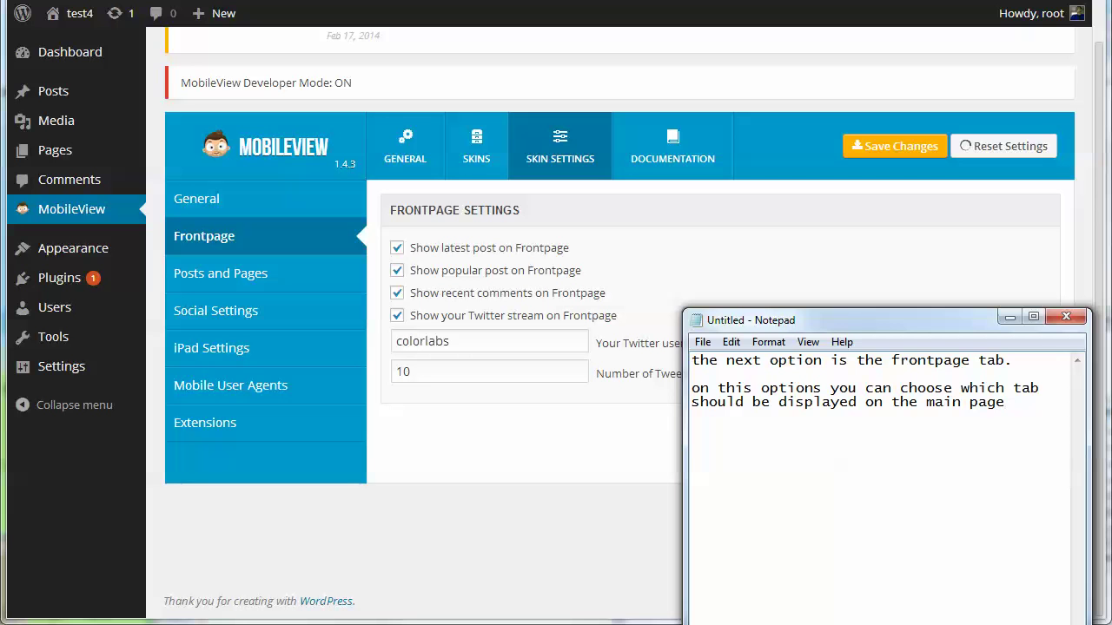
- Add a further paragraph to the note reading "You can set several tabs to be displayed"
key("Return")
key("Return")
type("You can c")
key("BackSpace")
type("se")
type("several ")
type("pt")
key("BackSpace")
key("BackSpace")
type("tabs to be displayed")
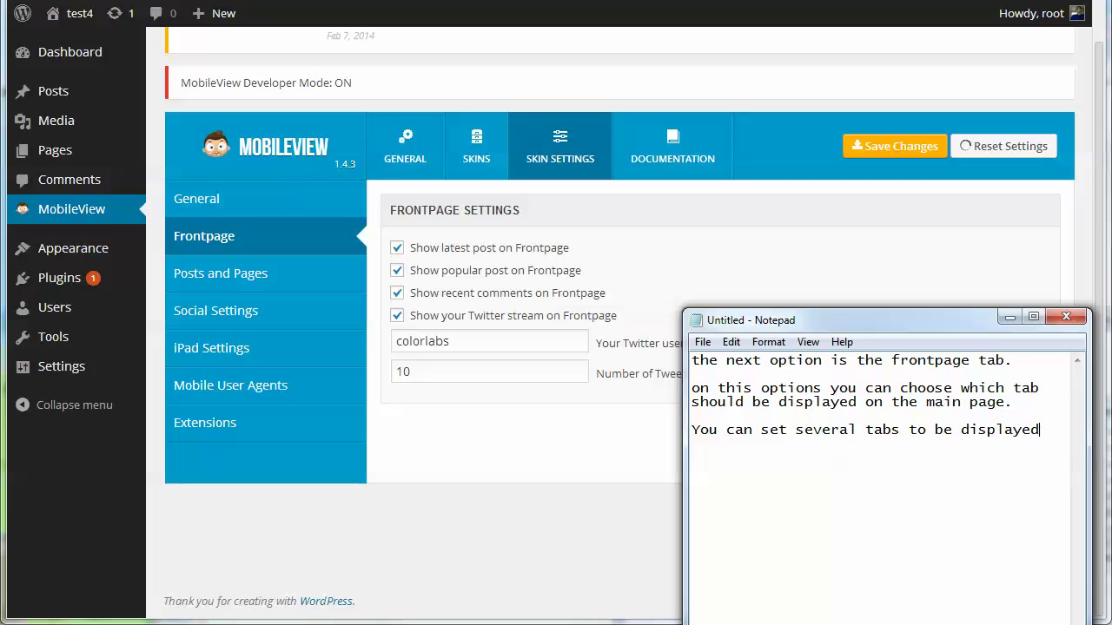
- Continue the tabs sentence with "such as: latest posts, popular posts (based on how many comment has been made on that post), recent comments and twitter stream."
type(" such as: latest posts, po")
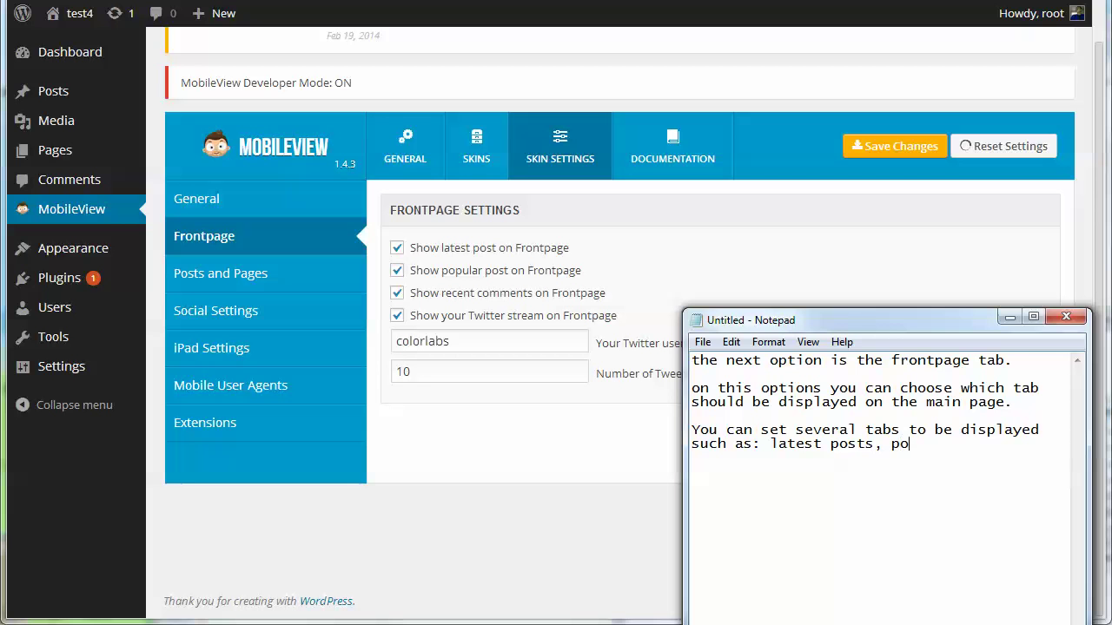
type("pular posts (based o")
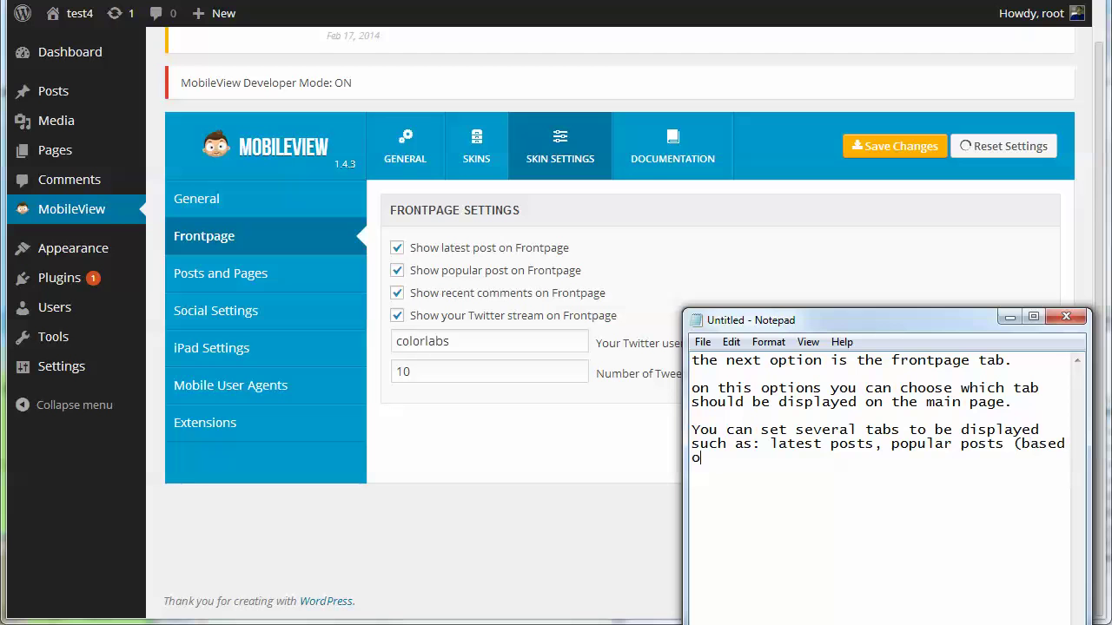
type("n how many comment has been made on that pos")
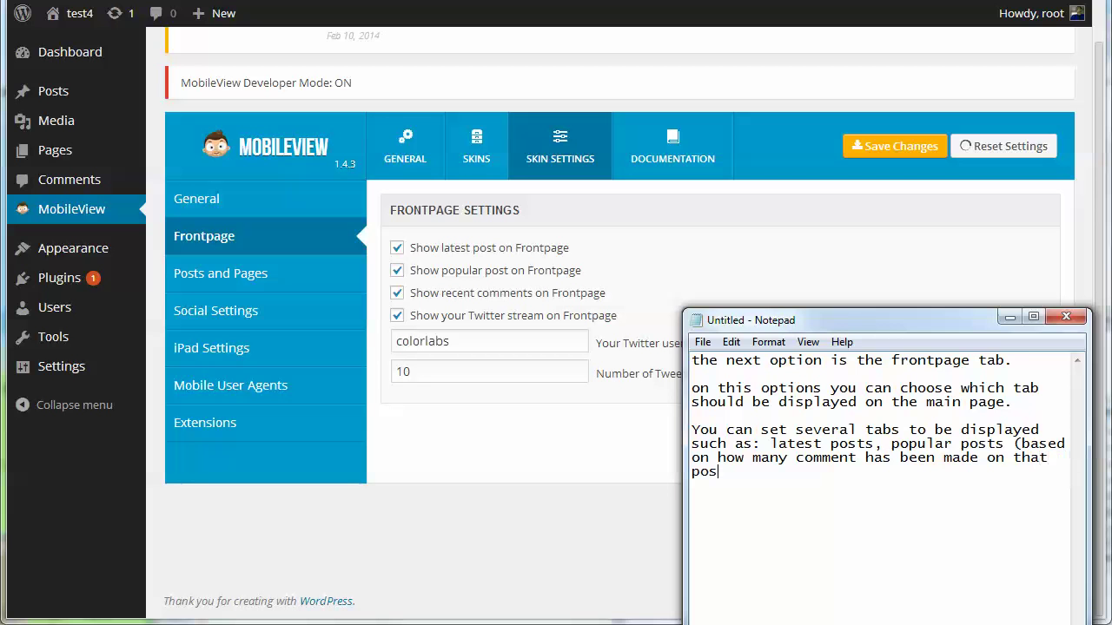
type("t), recent comment")
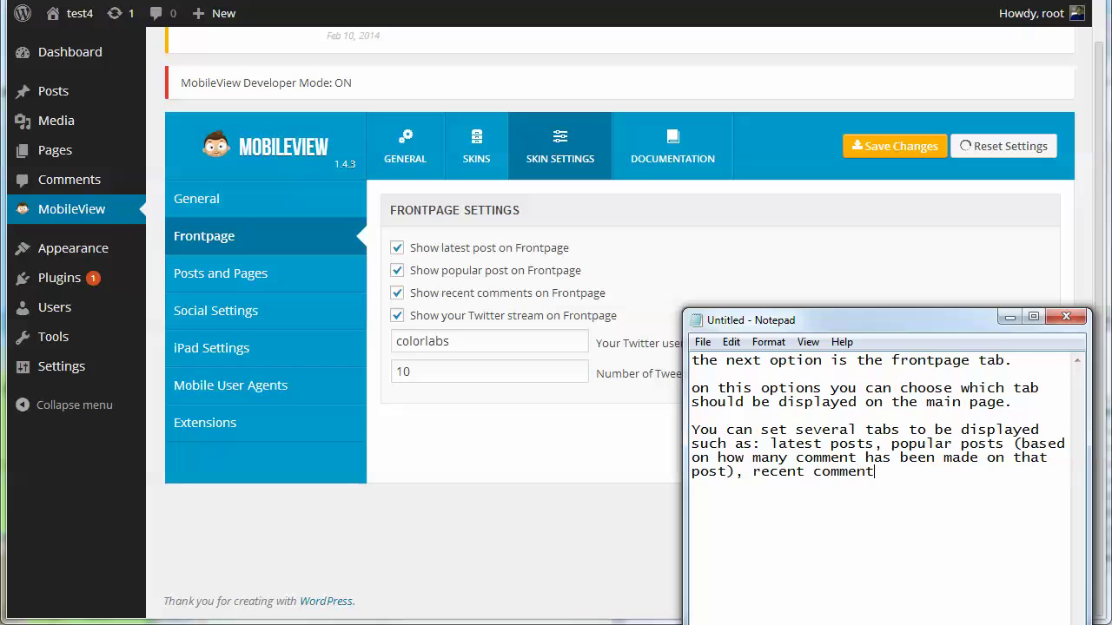
type("s and twut")
key("BackSpace")
key("BackSpace")
type("itte")
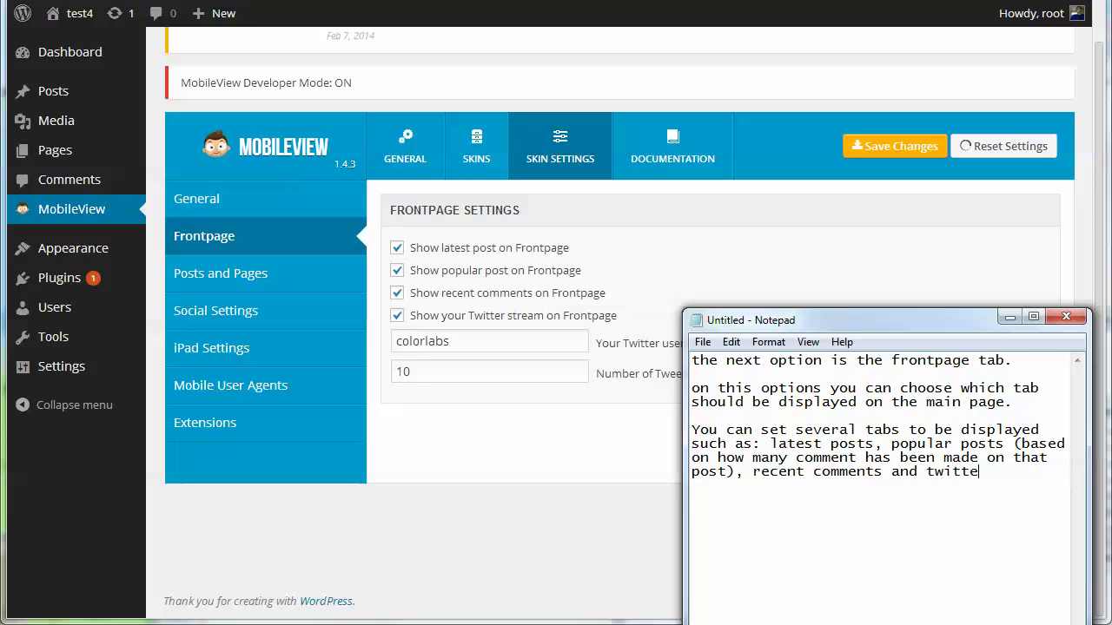
type("r stream.  if you ")
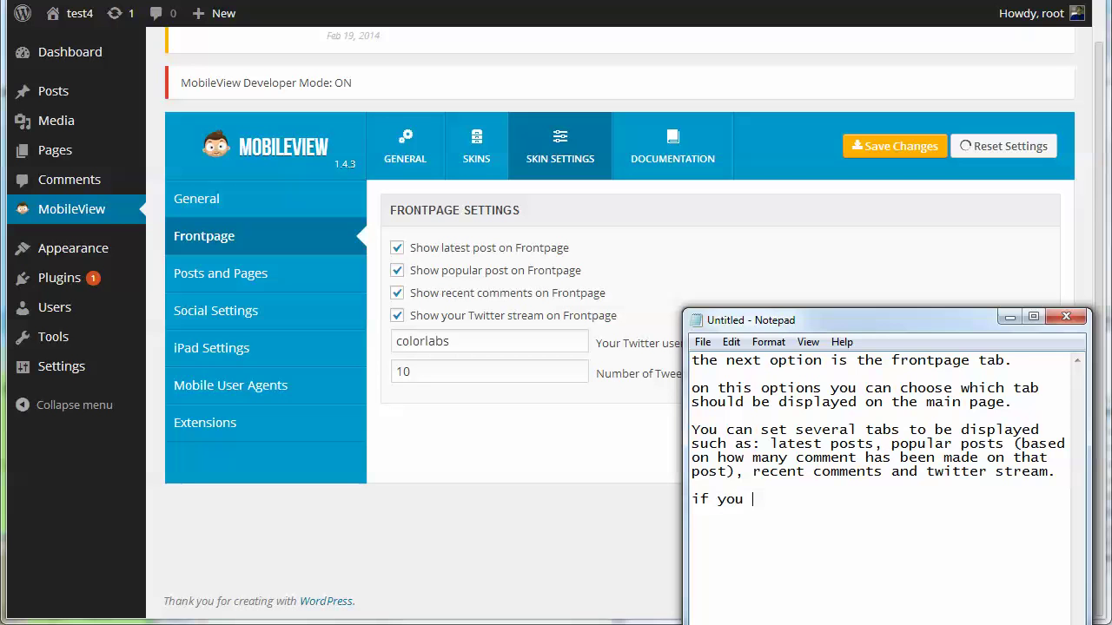
- Write the paragraph "if you choose to displaying a twitter stream, then at the fields below you have to put your Twitter username and"
type("choose to displaying a twitter strea")
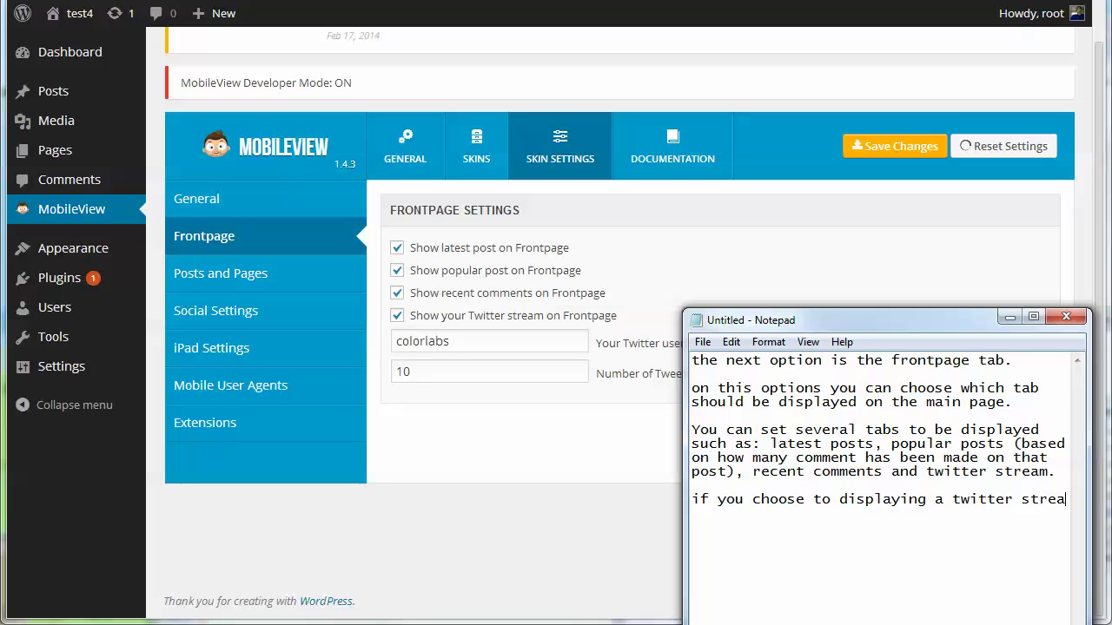
type("m, then at the f")
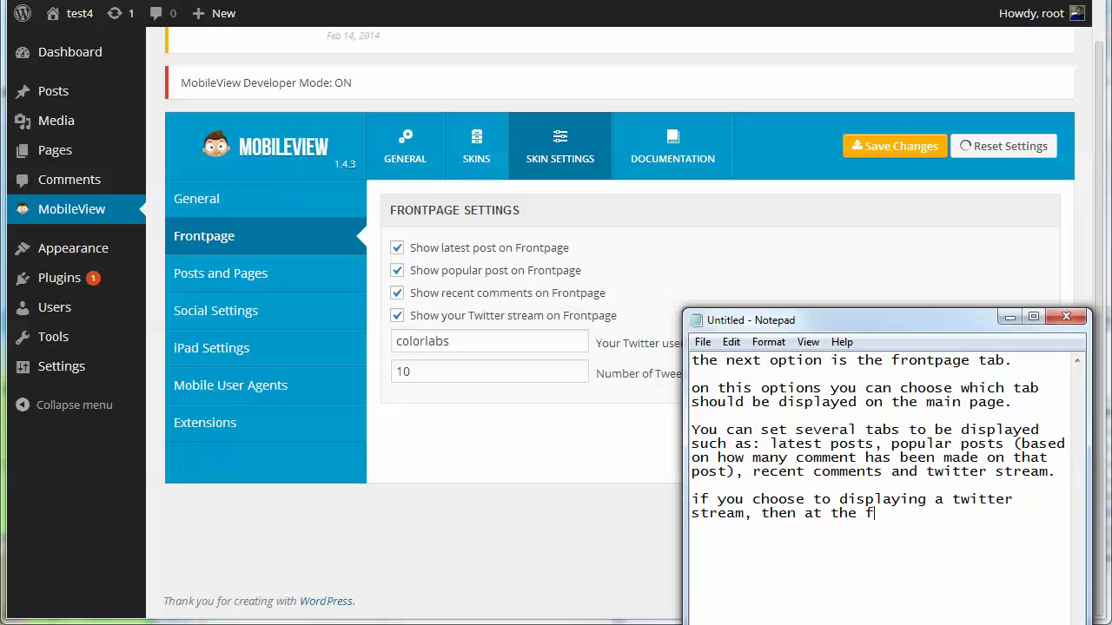
type("ields below you have to put your")
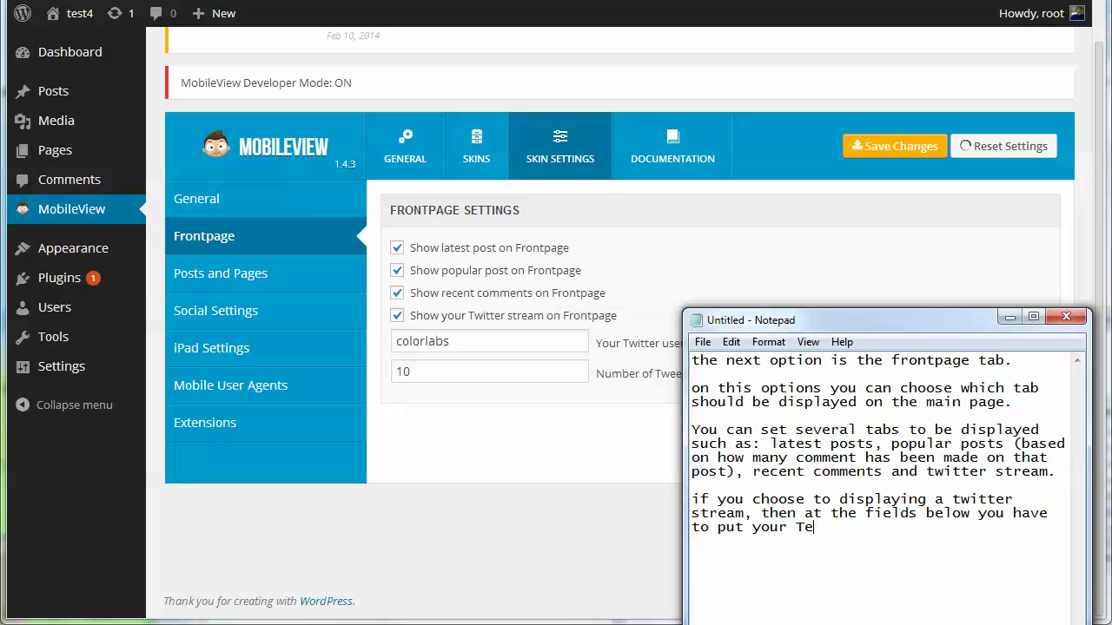
type(" Twitter us")
key("BackSpace")
type("username and ")
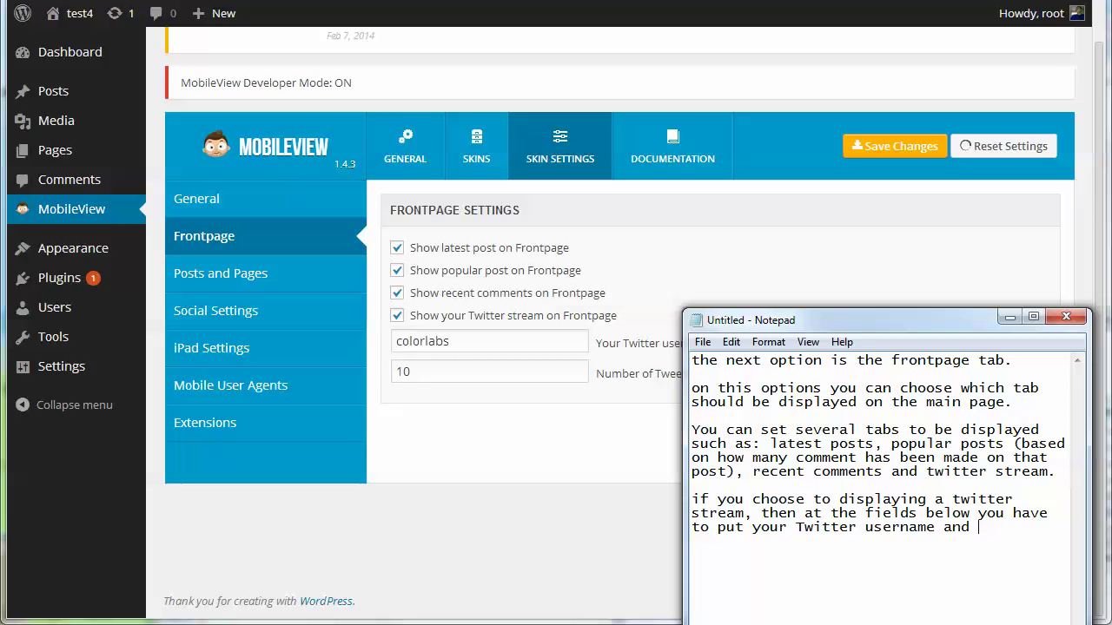
- Finish the Twitter paragraph with "a number as a counter of how many twitter feeds you want to display"
type("a number as a counter of how many ")
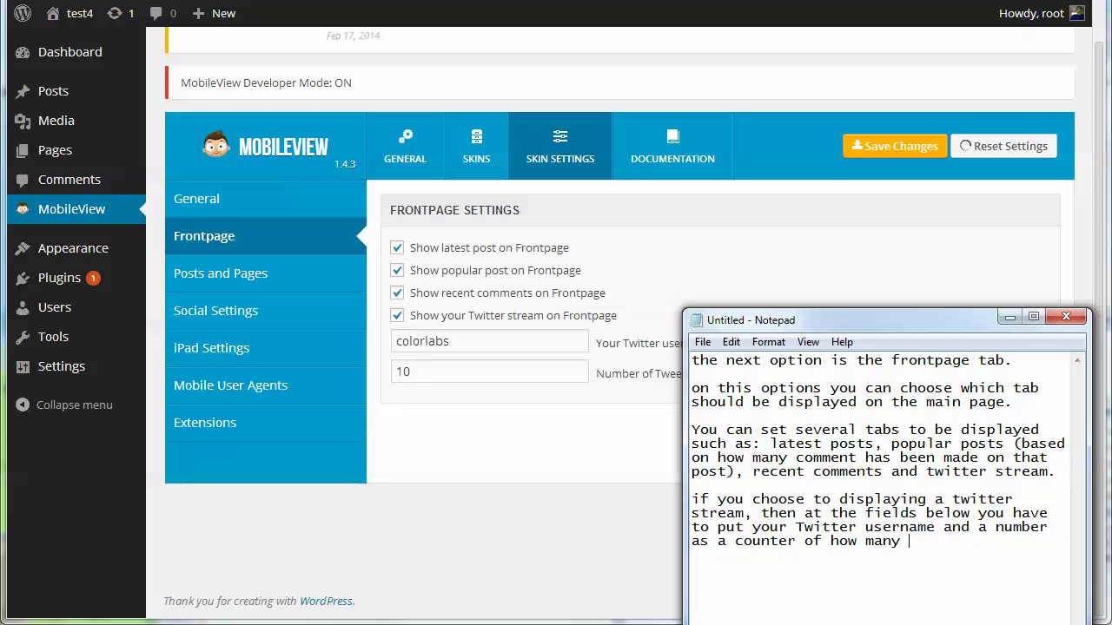
type("ti")
key("BackSpace")
type("witter feeds you want to display")
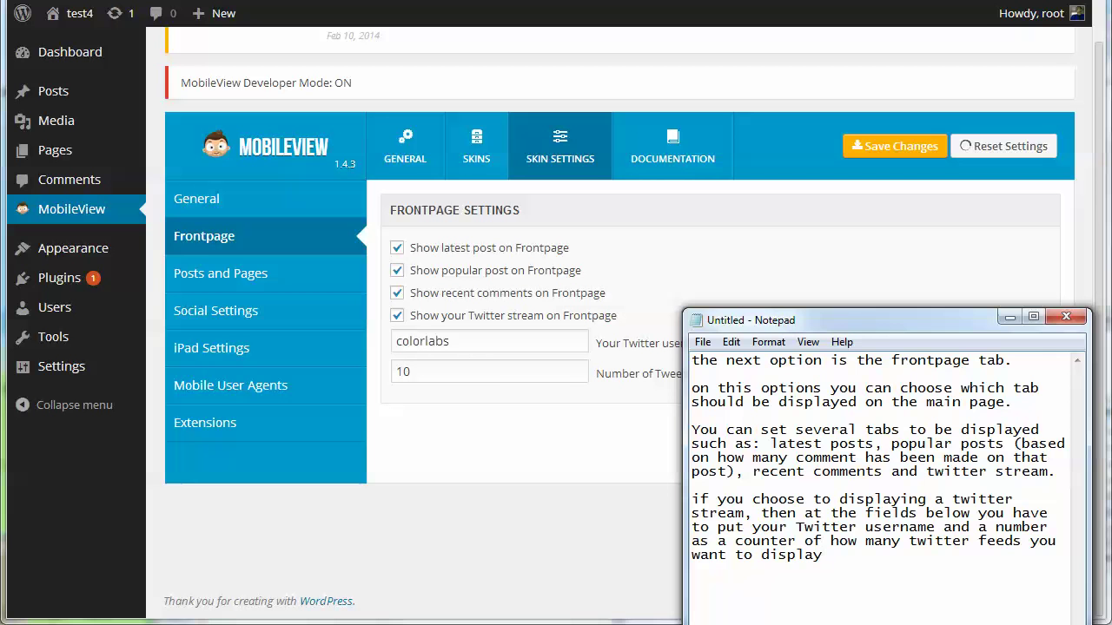
- Open the Posts and Pages skin settings, and replace the whole Notepad note with "at the post and pages settings,"
key("alt+Tab")
left_click(223, 273)
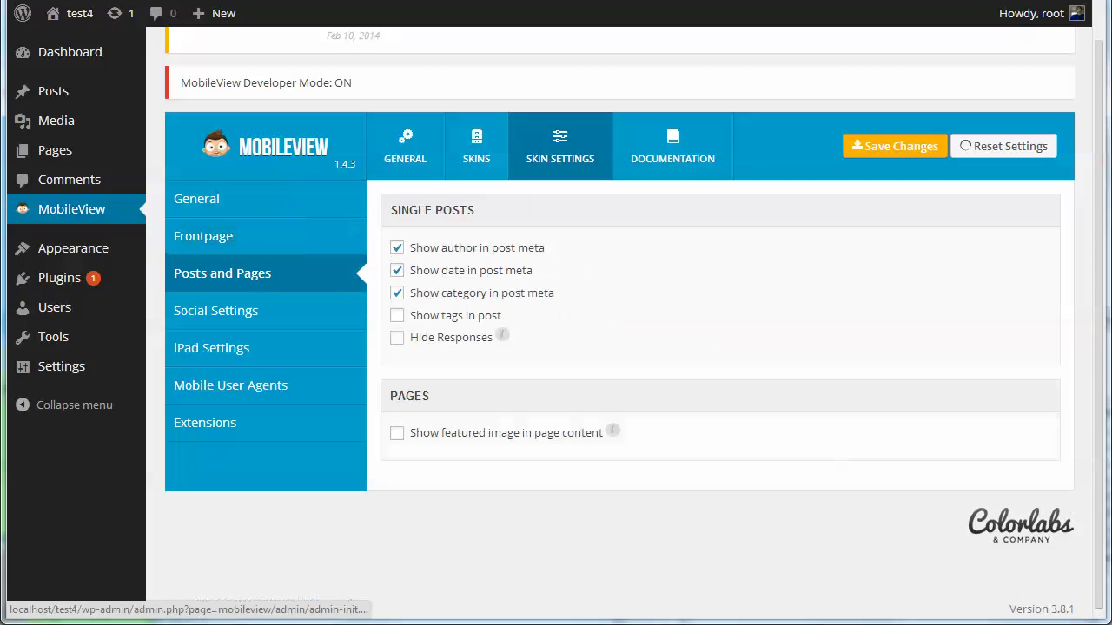
key("alt+Tab")
key("ctrl+a")
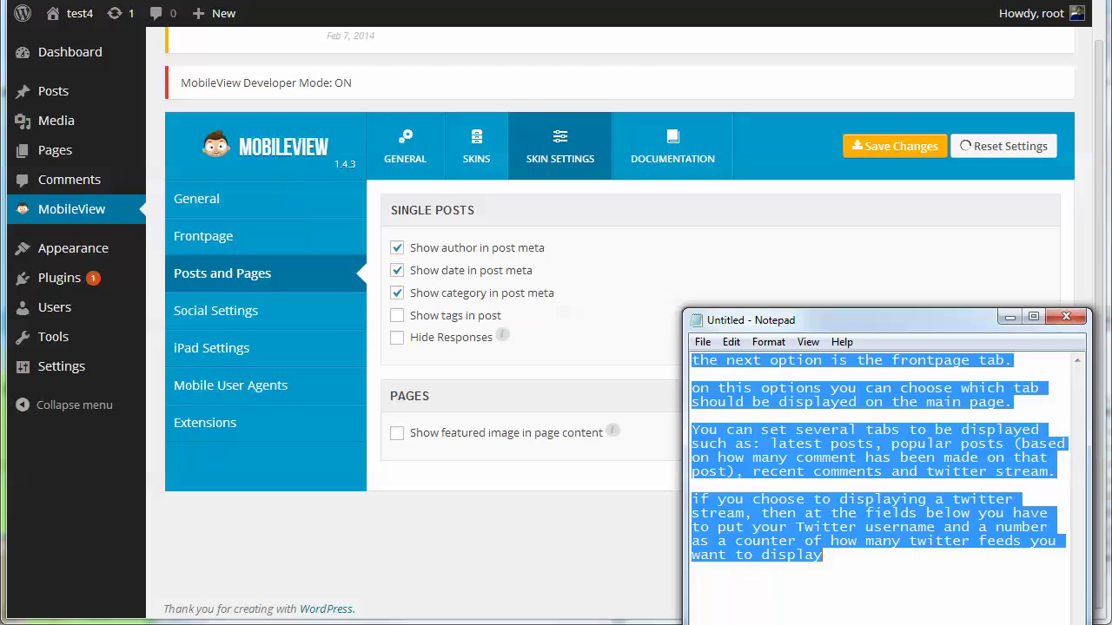
type("at the po")
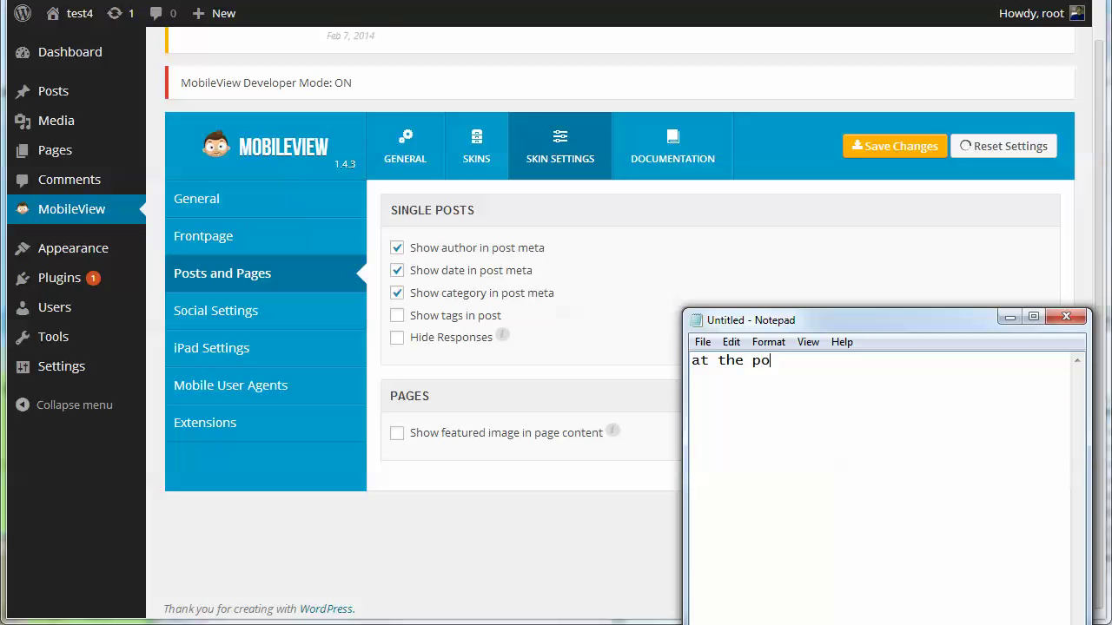
type("st and pages settings, y")
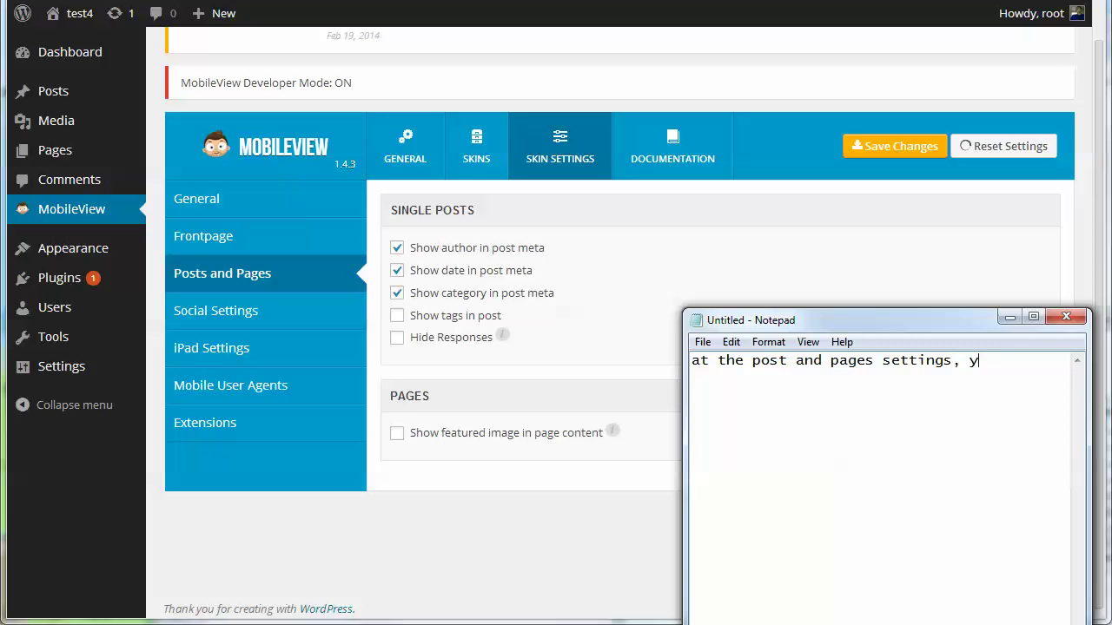
- Complete the note's opening sentence with "you can configure about how the posts and pages should be displayed."
type("ou can configure ab")
key("BackSpace")
key("BackSpace")
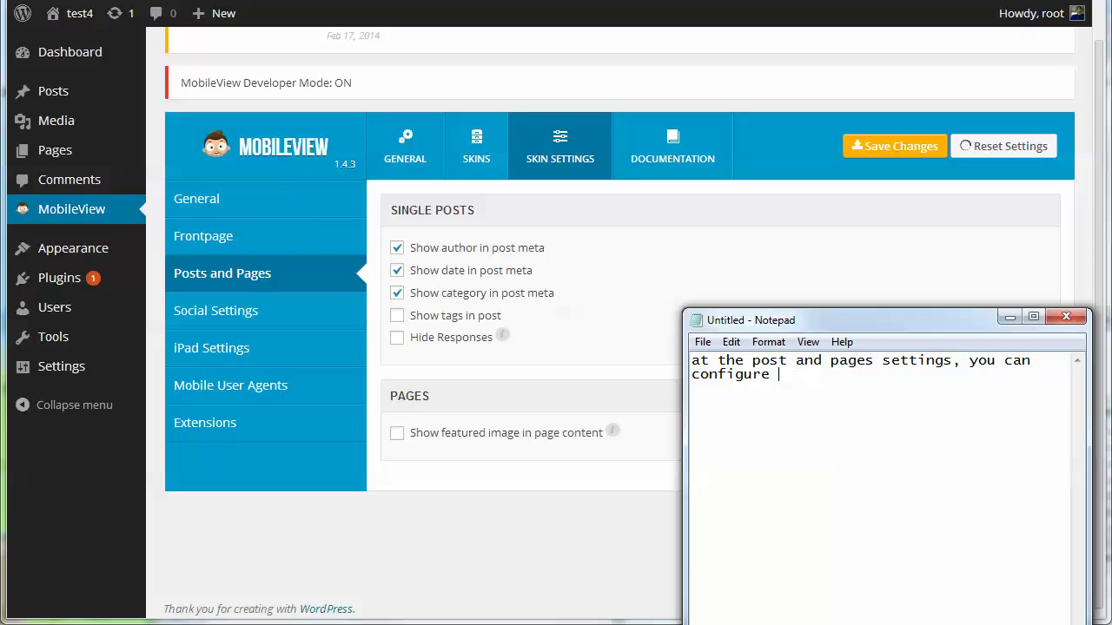
type("about how th")
key("BackSpace")
key("BackSpace")
type("how the posts")
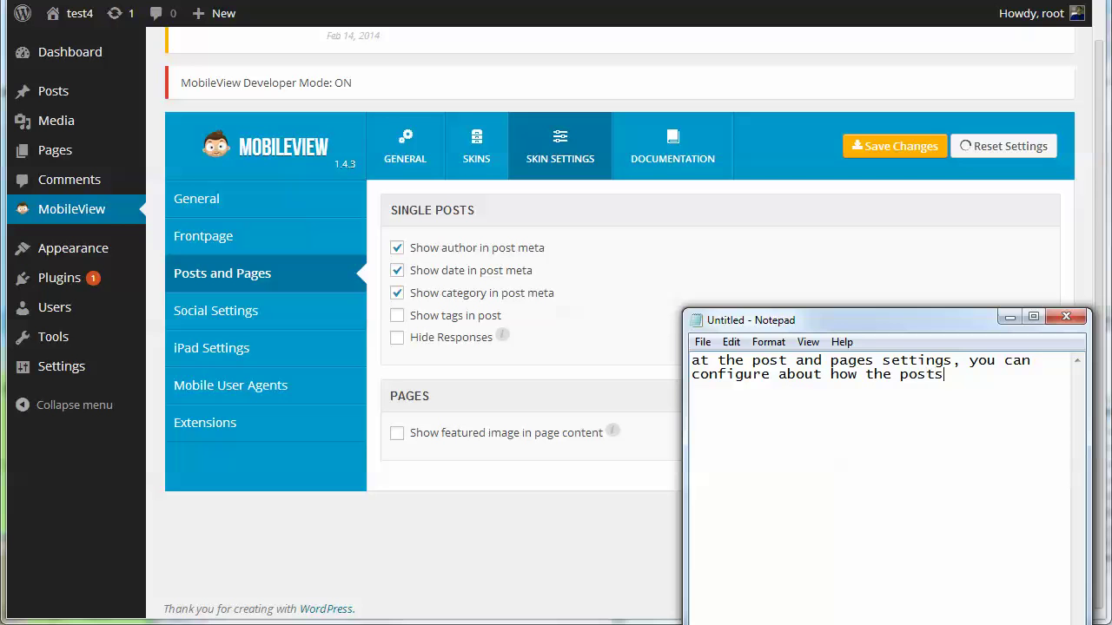
type(" and pages should be d")
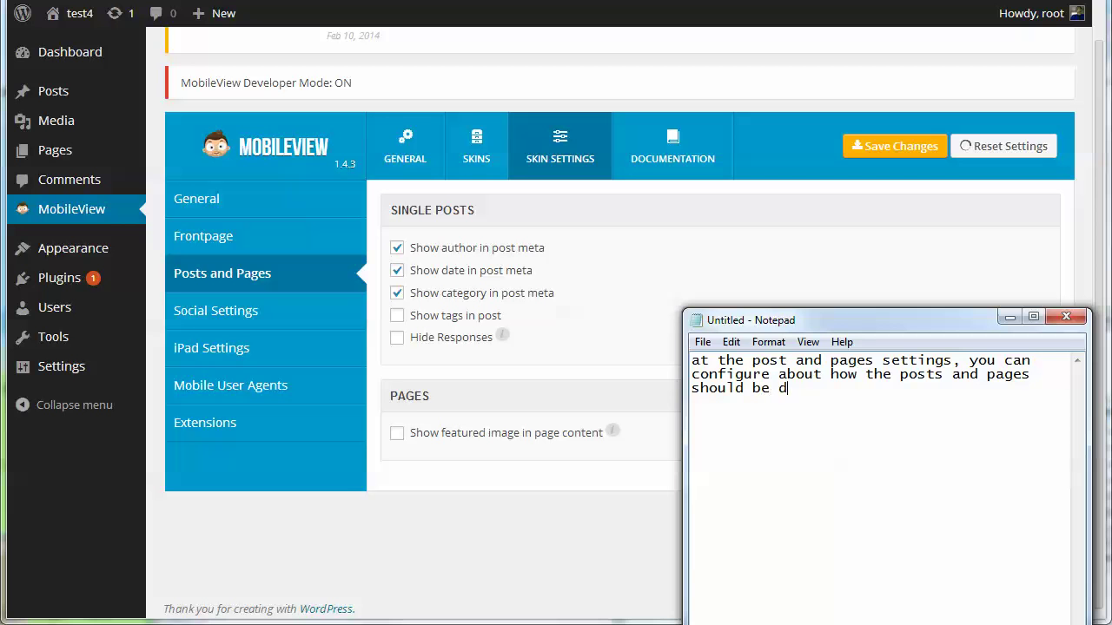
type("ispaayed.")
- Add a paragraph reading "on the single post options you can set several things to be displayed such as: author name, published date,"
key("Return")
type("on the single po")
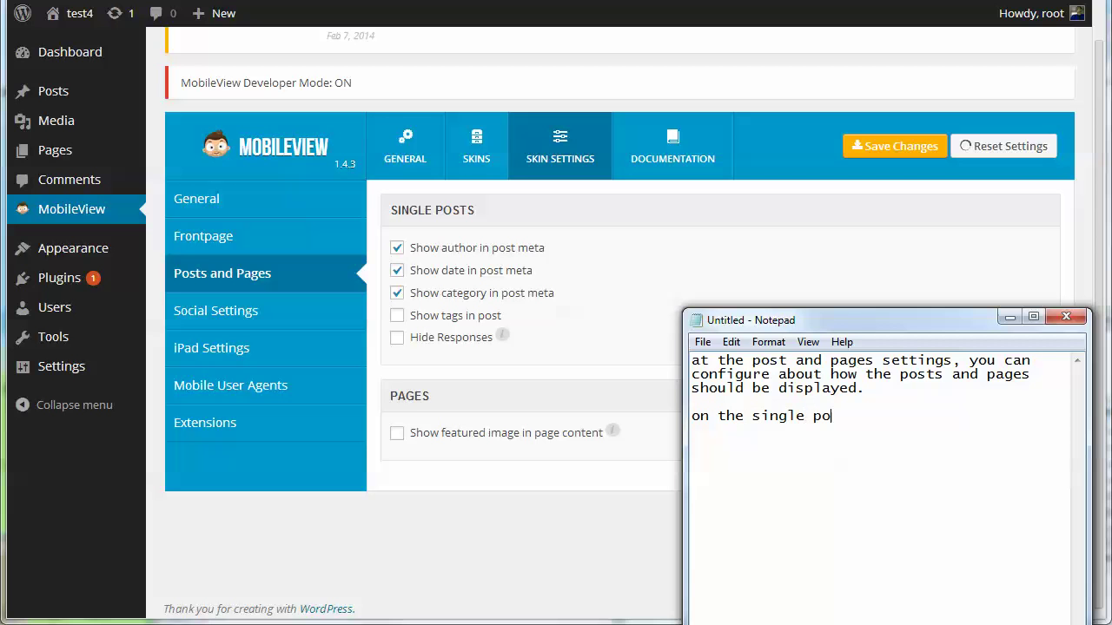
type("st sio")
type("options y")
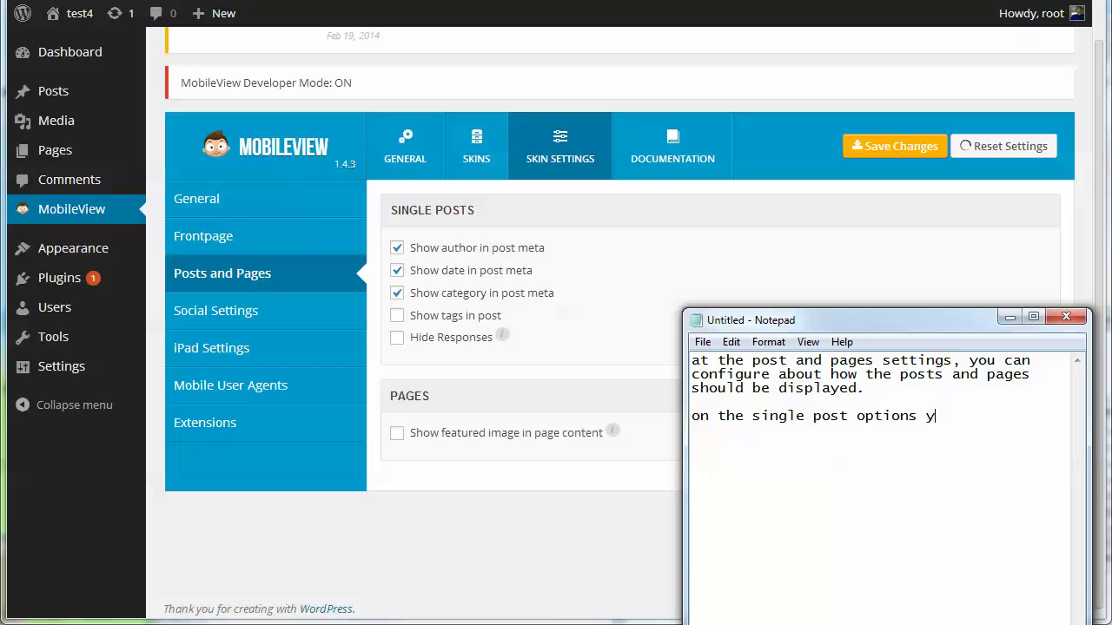
type("ou can set several thi")
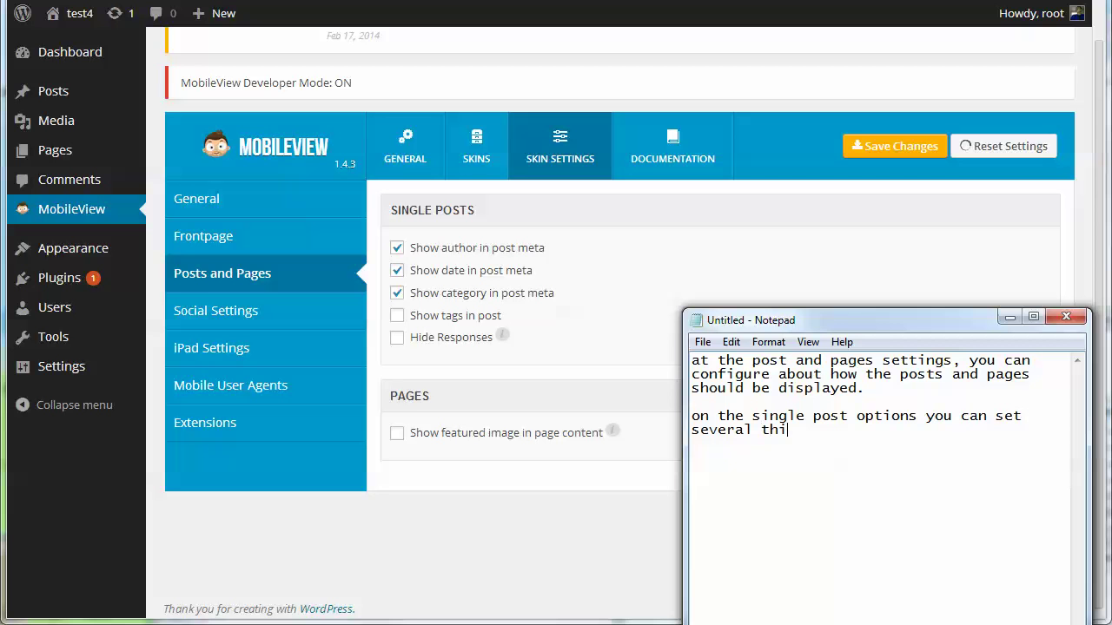
type("ngs tobebe displayed such asa")
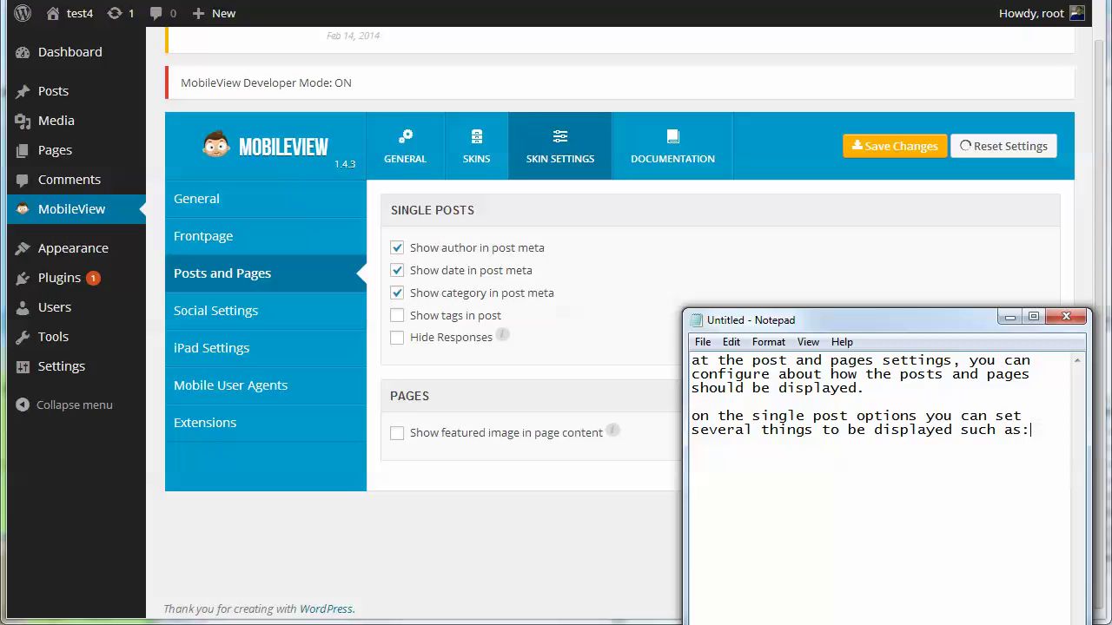
type("author name, published date")
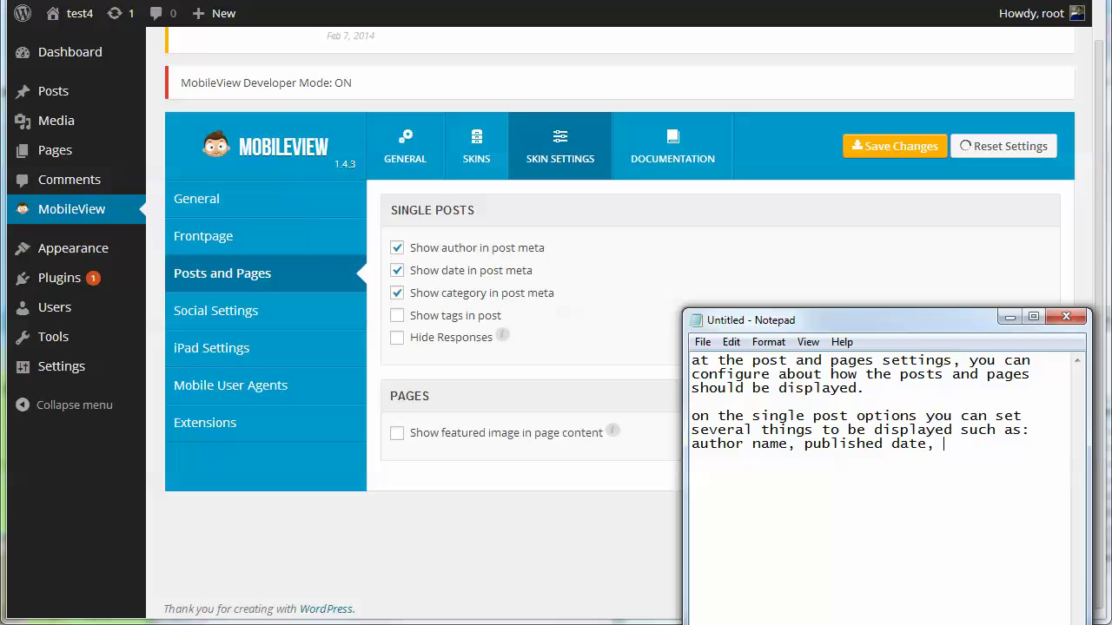
- Finish the single post paragraph with "category, tag and you can even choose whether the comment lists and the form content should be displayed or hide."
type(", category, tag and you can even choose whether the comment list")
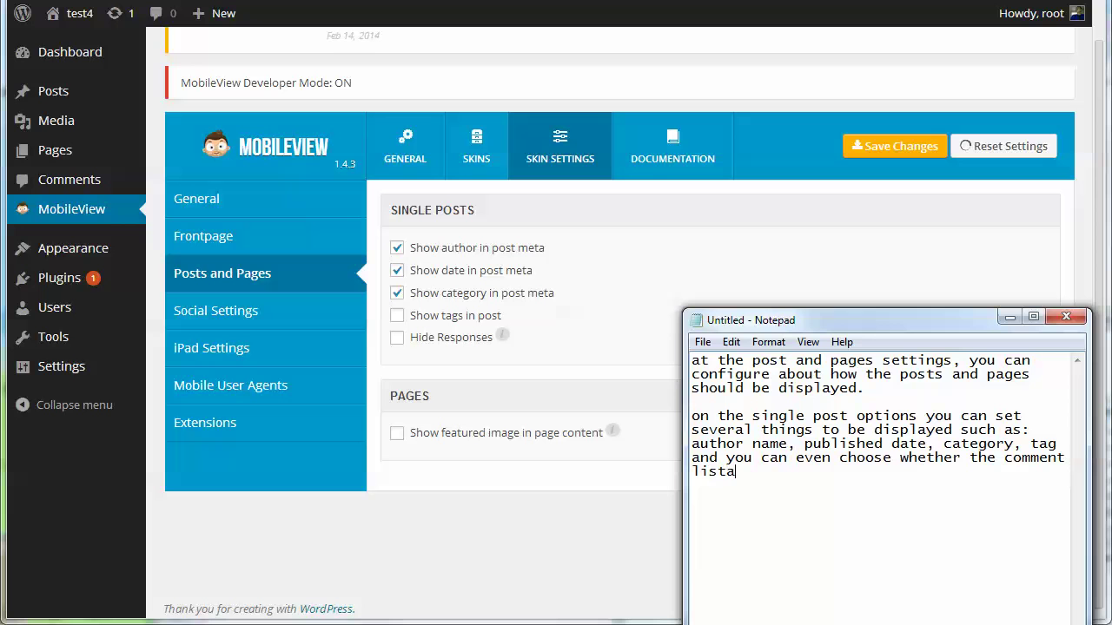
type("s and the form content should be displayed")
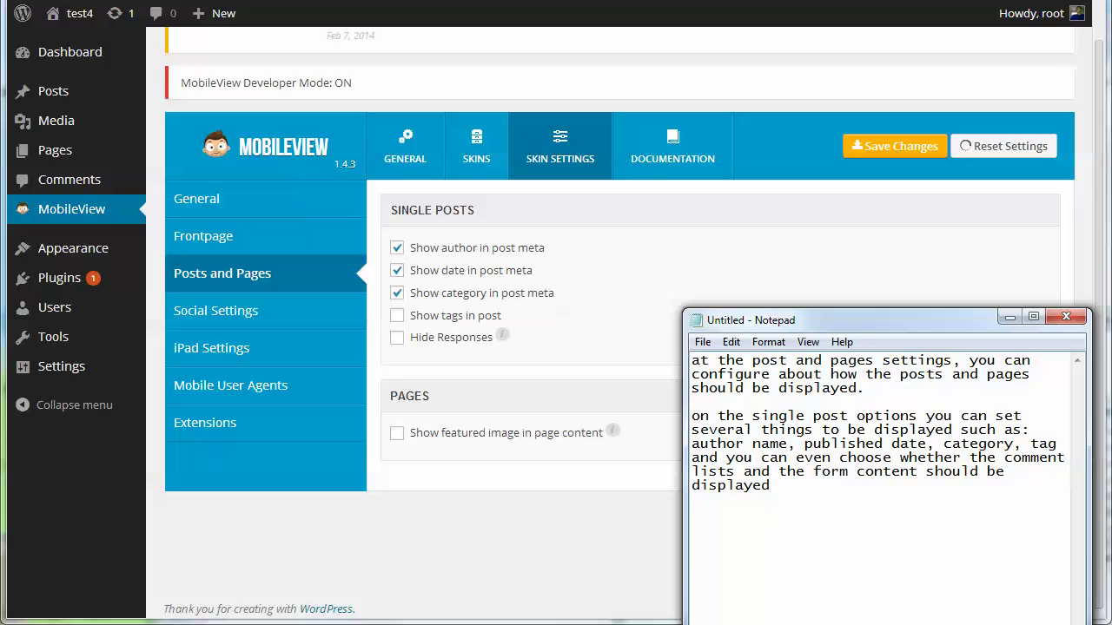
type(" or hide.")
- Add a separate paragraph reading "at the pages option you can choose whether the page attachment should be displayed or not."
key("Return")
type("at the")
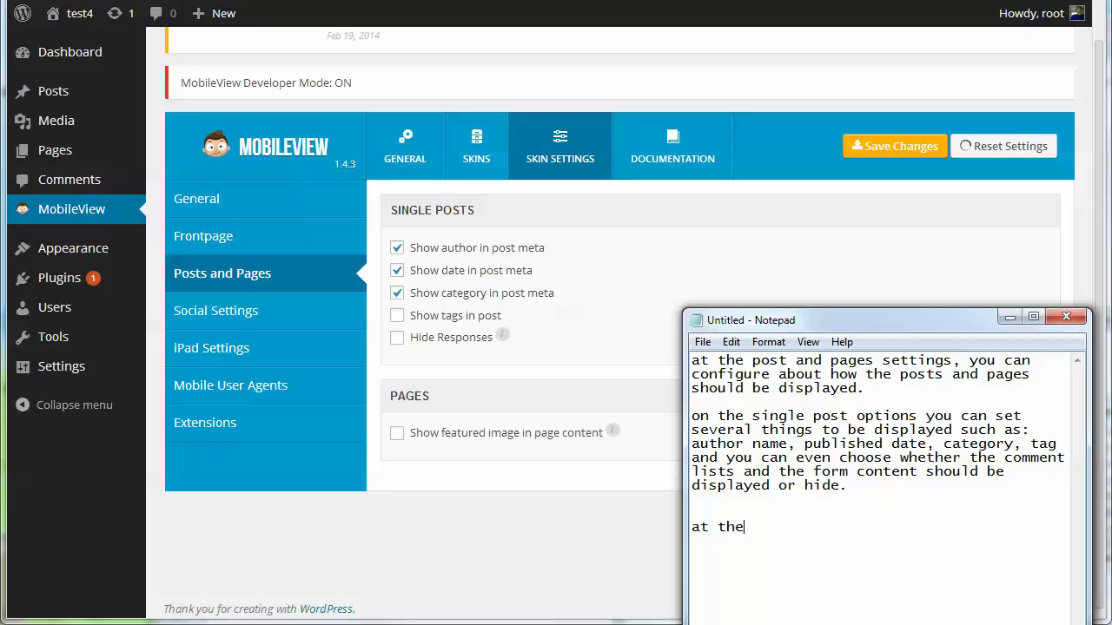
type(" pages options")
key("BackSpace")
type("you can choos")
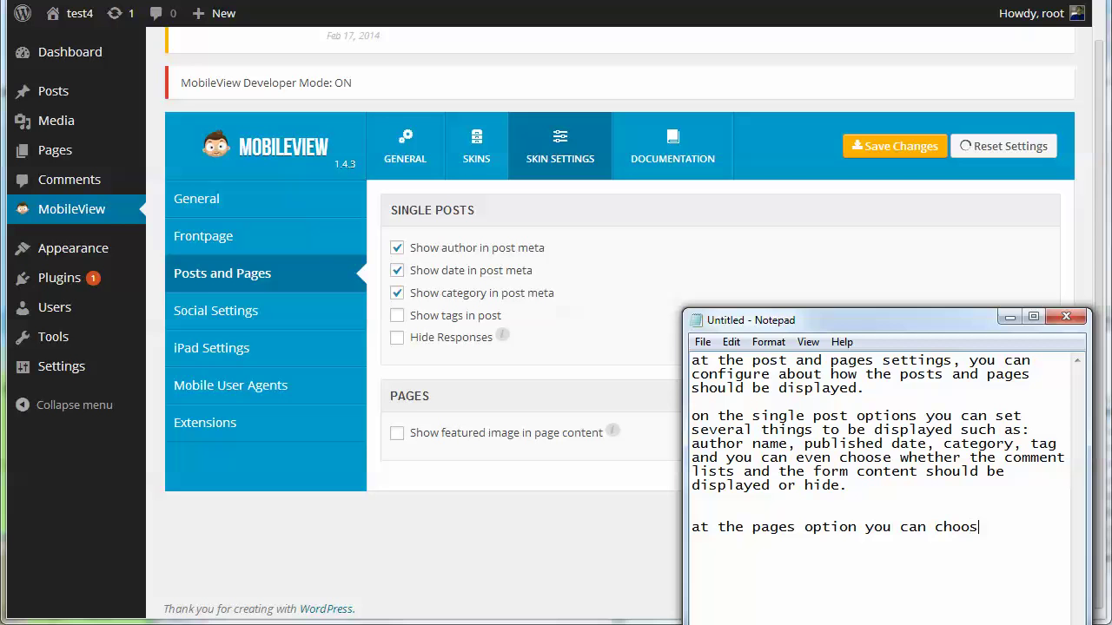
type("e whether the page attachment should be displayed")
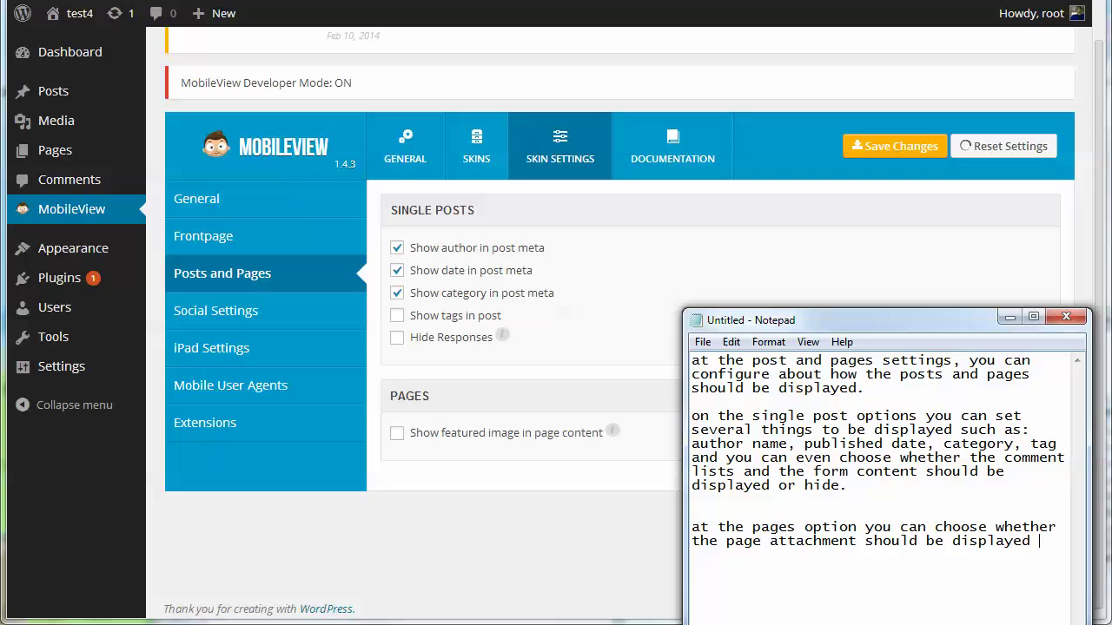
type(" or not. i f")
- Extend the pages paragraph with "if you do choose the attachment should be displayed, then it will be displayed before the post content"
key("BackSpace")
key("BackSpace")
type("f you do choose the attachment")
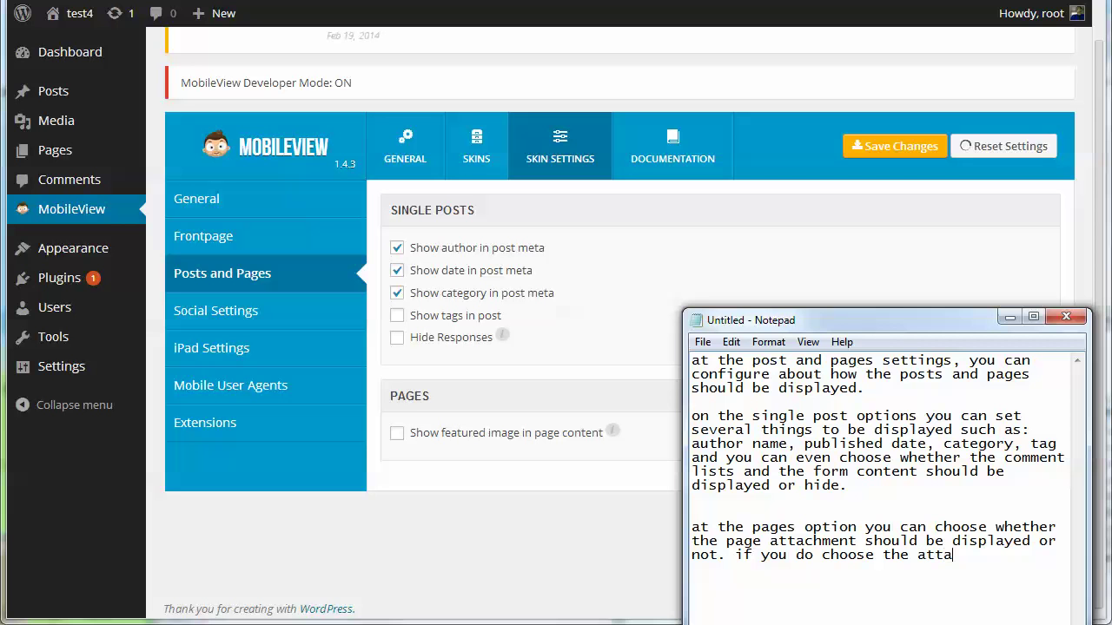
type("hould be displayed, then th")
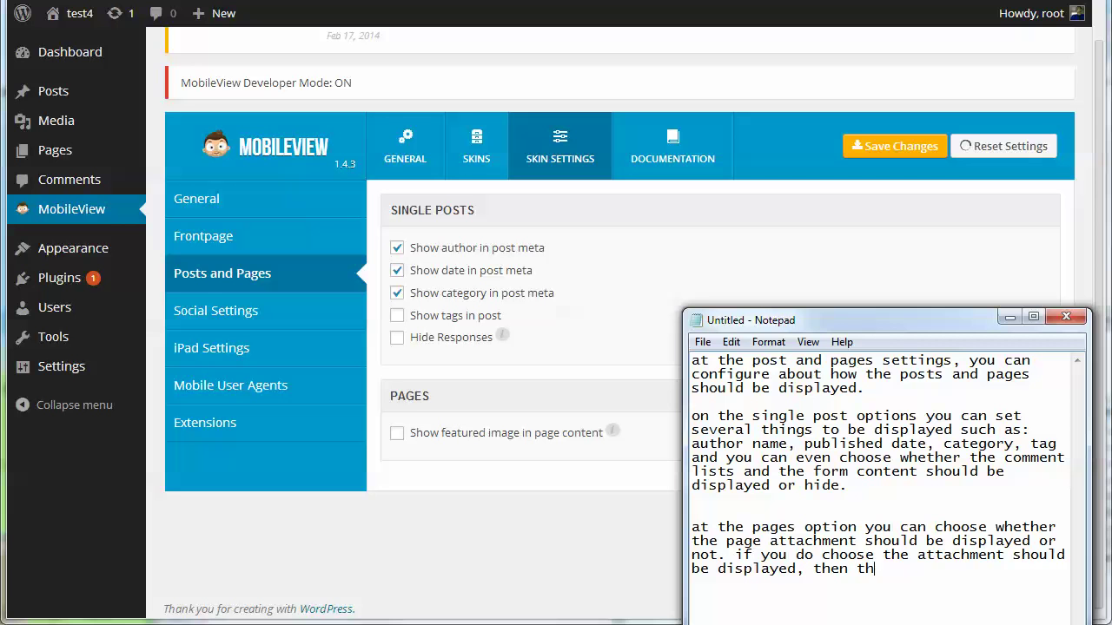
key("BackSpace")
key("BackSpace")
type("it will be displayed before the post cot")
key("BackSpace")
type("ntent")
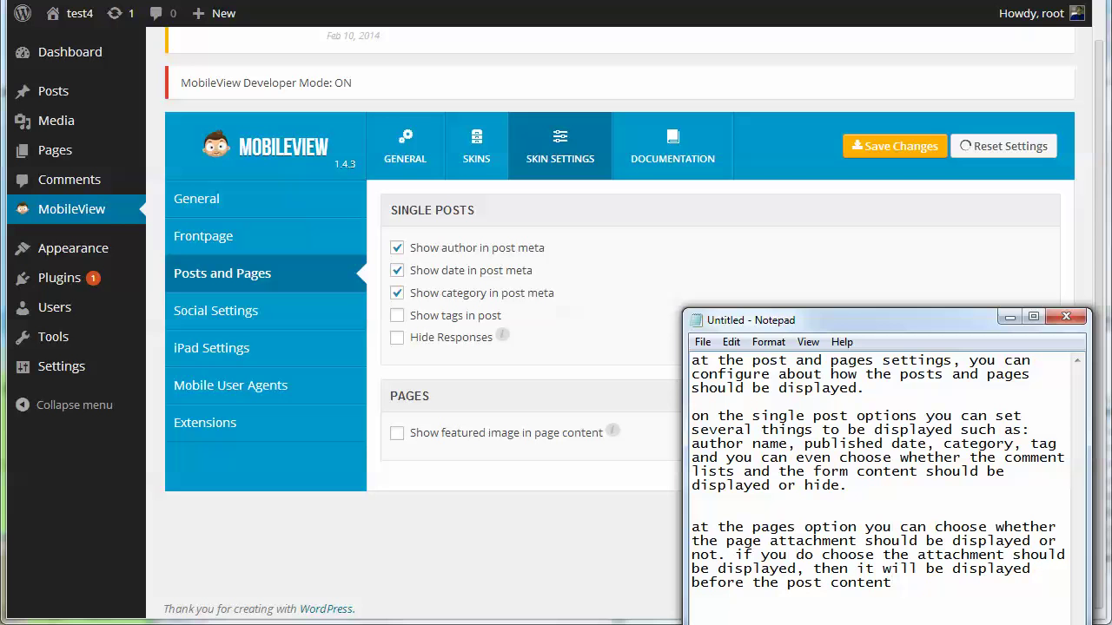
- Show the Social Settings and replace the note with "at the social settings, you may choose several social share buttons should be displayed or not."
left_click(217, 310)
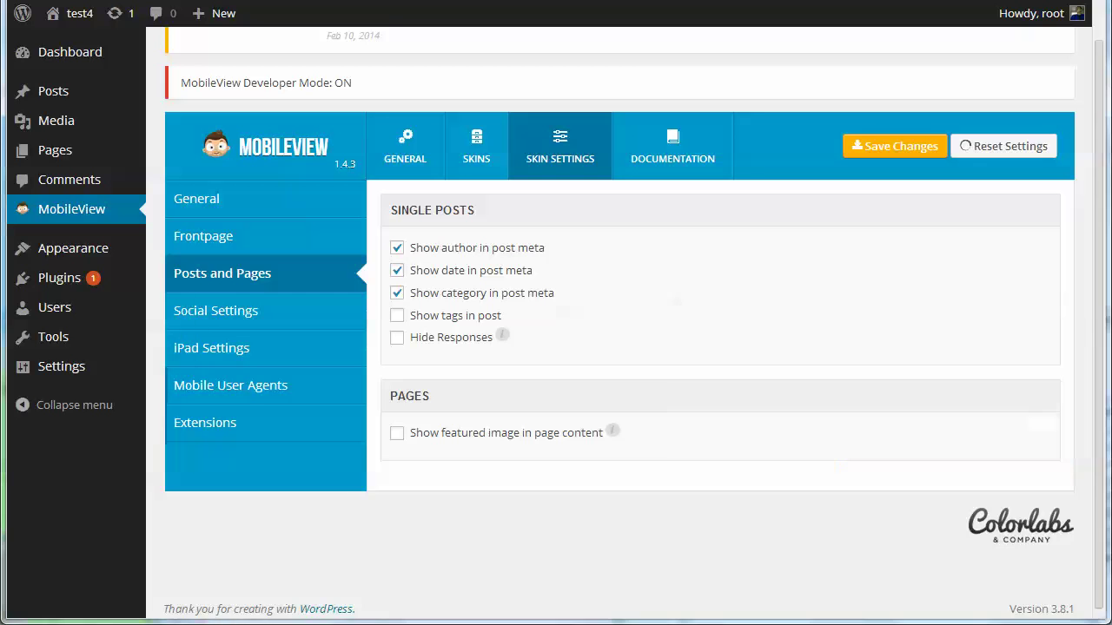
key("alt+Tab")
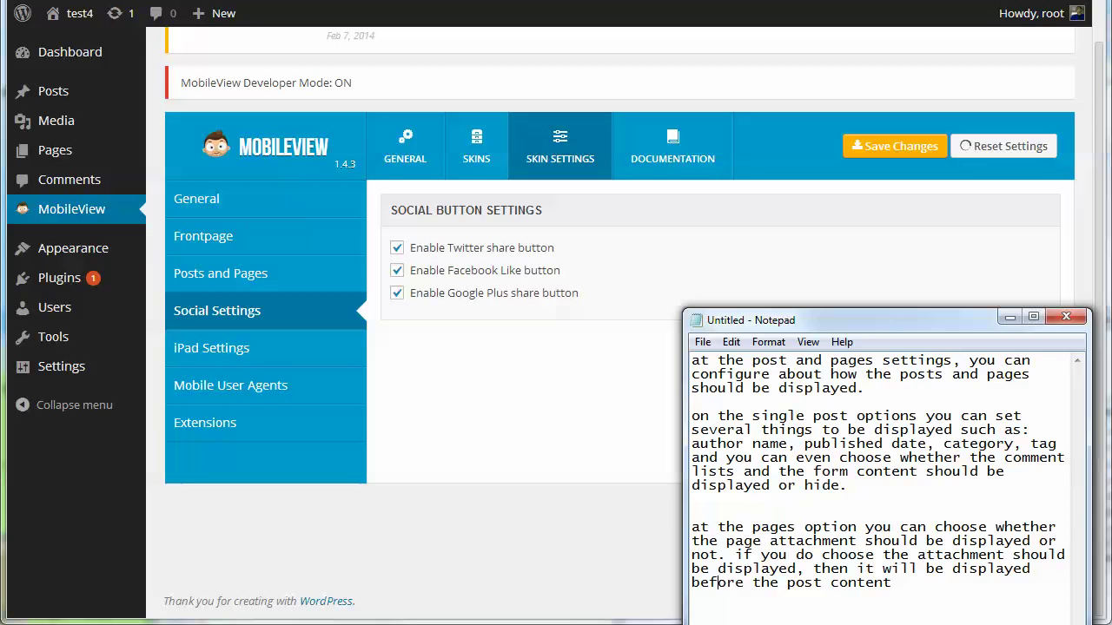
key("ctrl+a")
type("at the so")
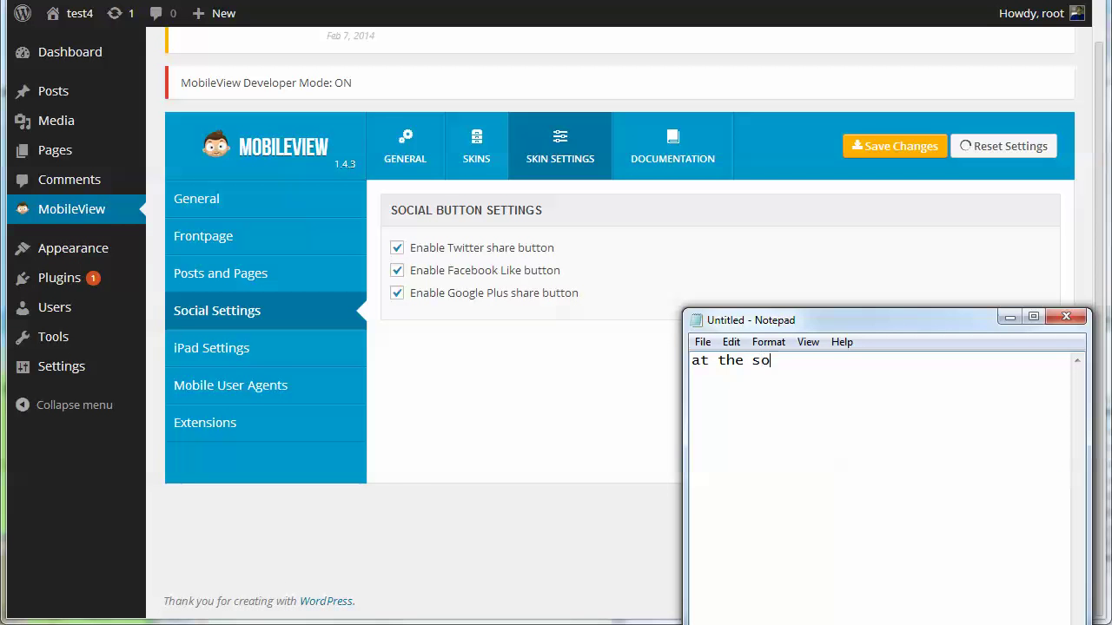
type("cial settings, you may choose several bu")
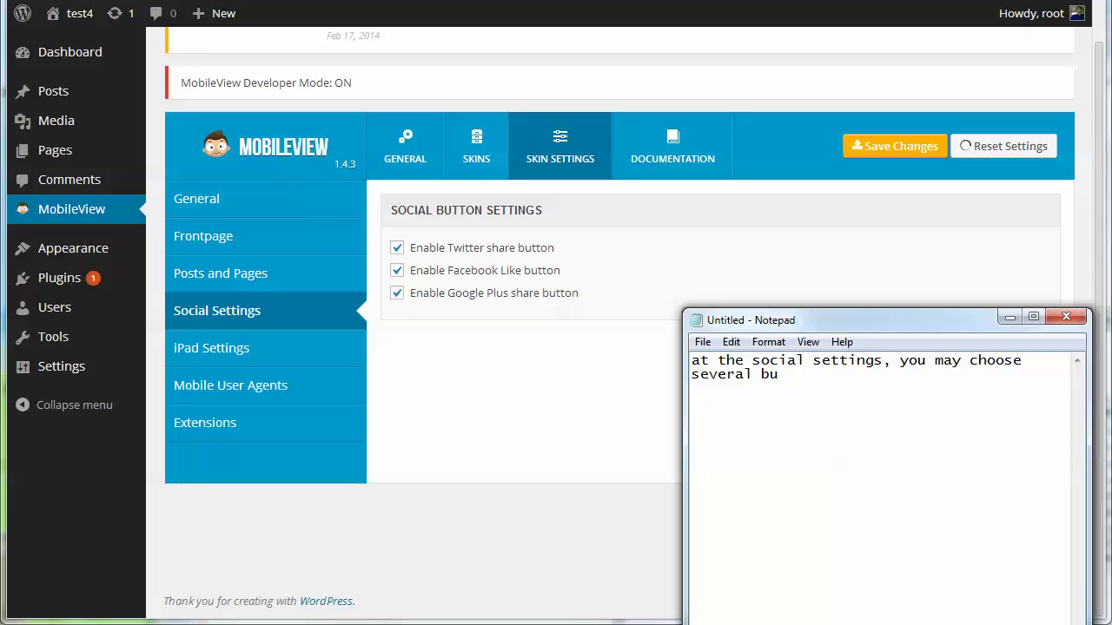
type("t")
key("BackSpace")
type("social share buttons should")
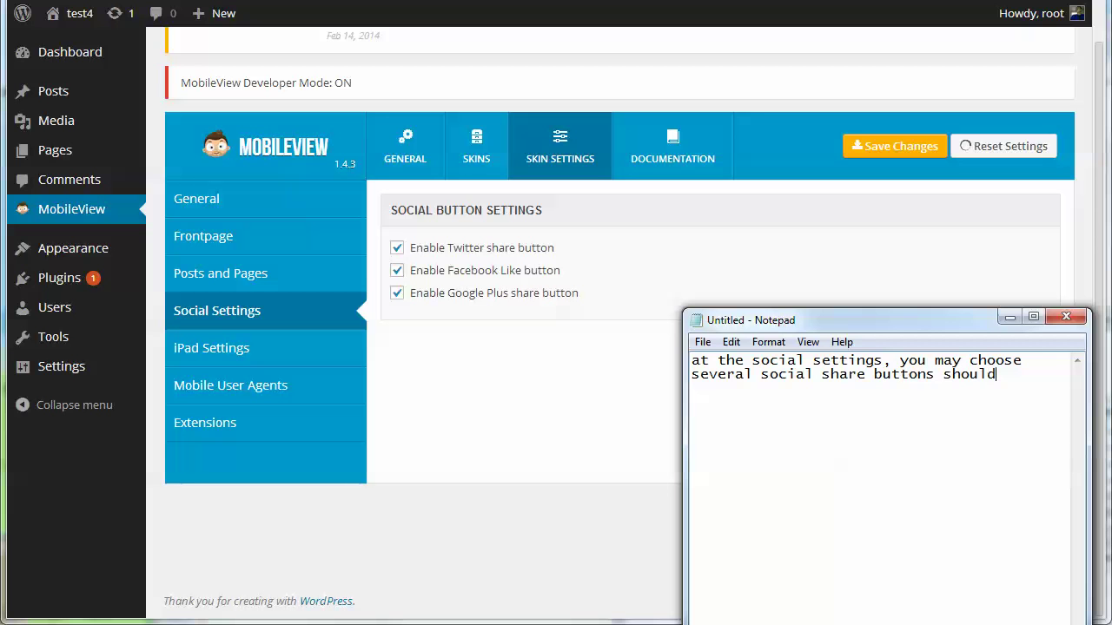
type(" be dipsplayed or not.")
- Add a separate paragraph to the social settings note beginning "the available options are: twitter share,"
key("Return")
type("t")
key("BackSpace")
key("BackSpace")
key("Return")
type("the available ")
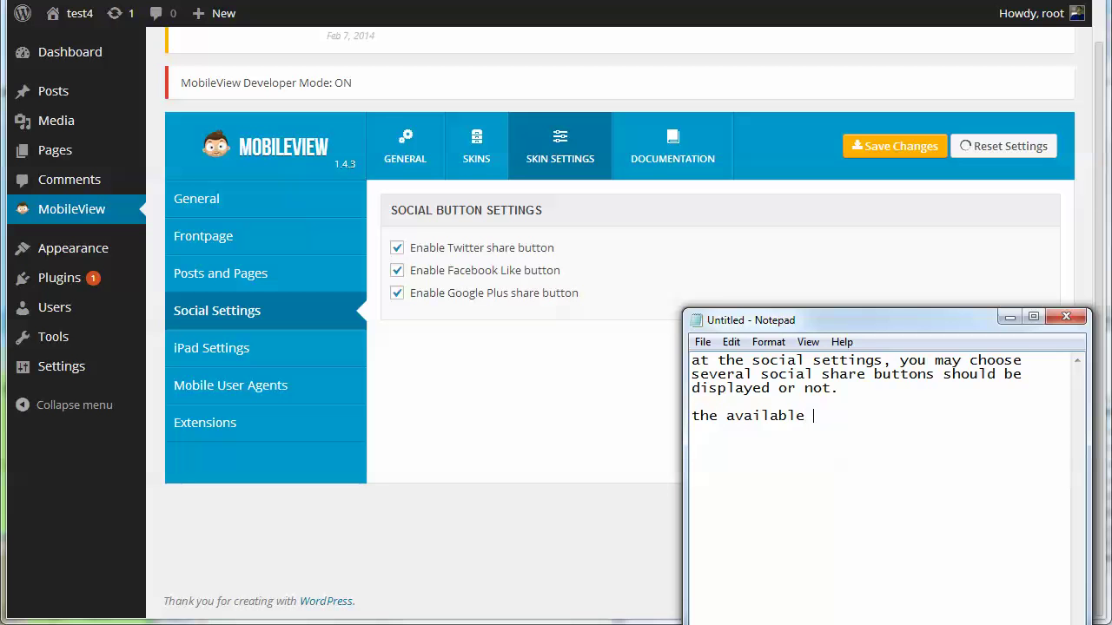
type("options are: twitter share, f")
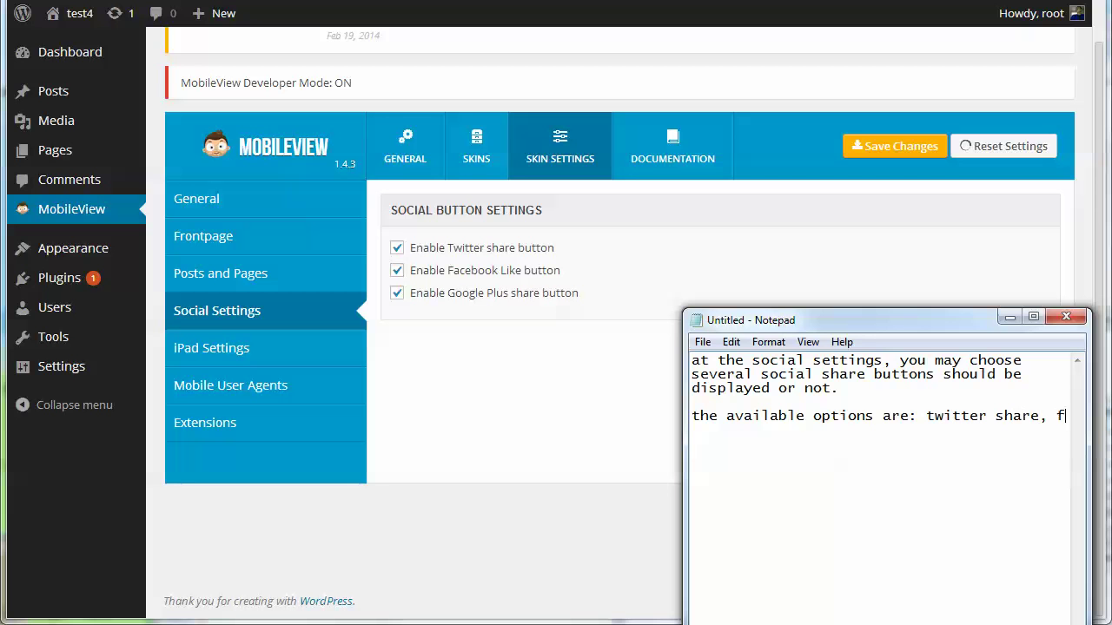
- Complete the list of available social options with "facebook like and google+ share button"
type("acebook luik")
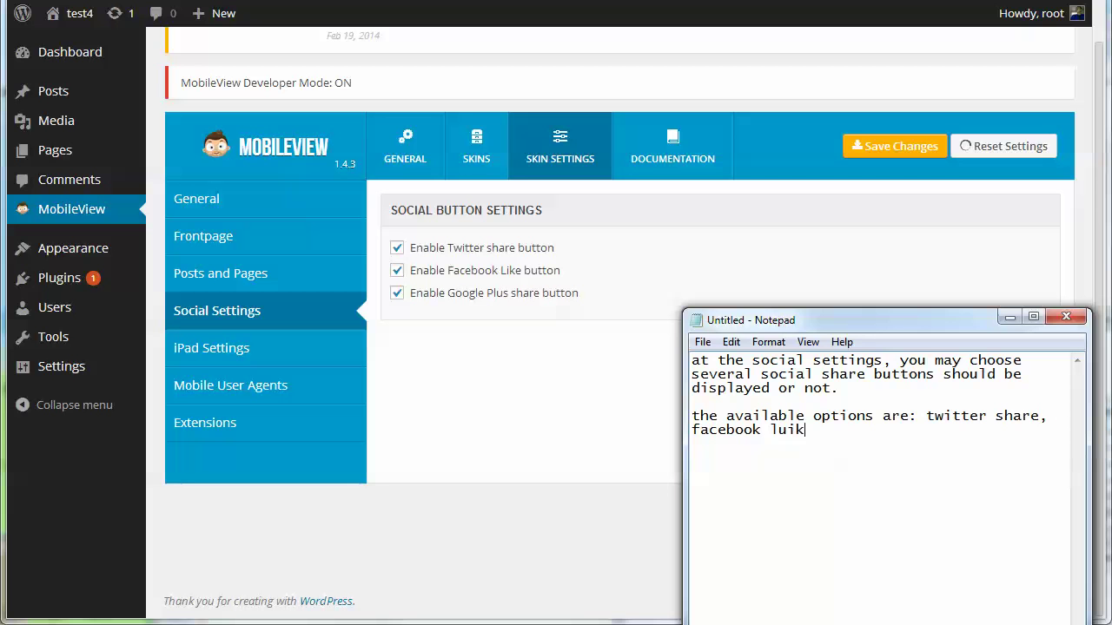
key("BackSpace")
key("BackSpace")
key("BackSpace")
key("BackSpace")
type("ke or")
key("BackSpace")
key("BackSpace")
type("and google+ share but")
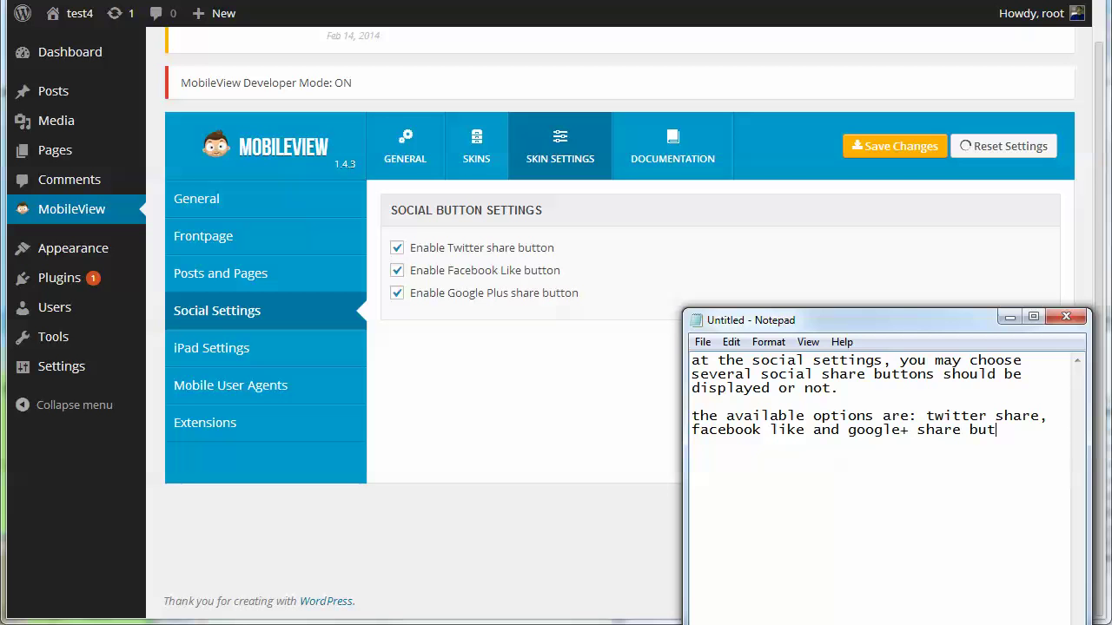
type("ton")
- Show the iPad Settings and replace the note with "by default, the ipad/tablet support is disabled."
key("alt+Tab")
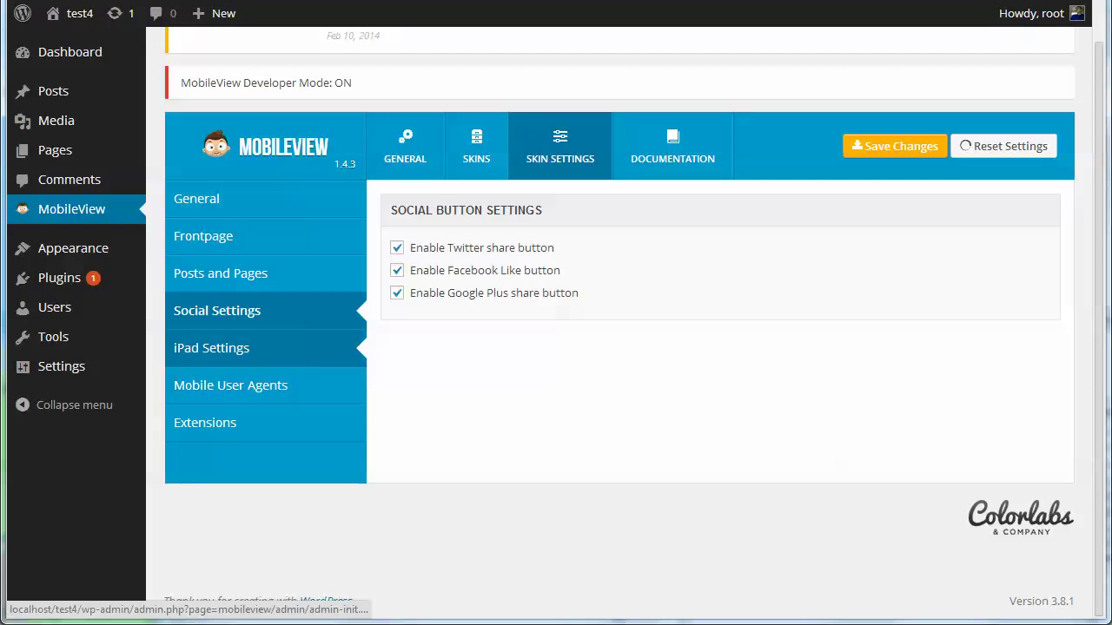
left_click(212, 347)
key("alt+Tab")
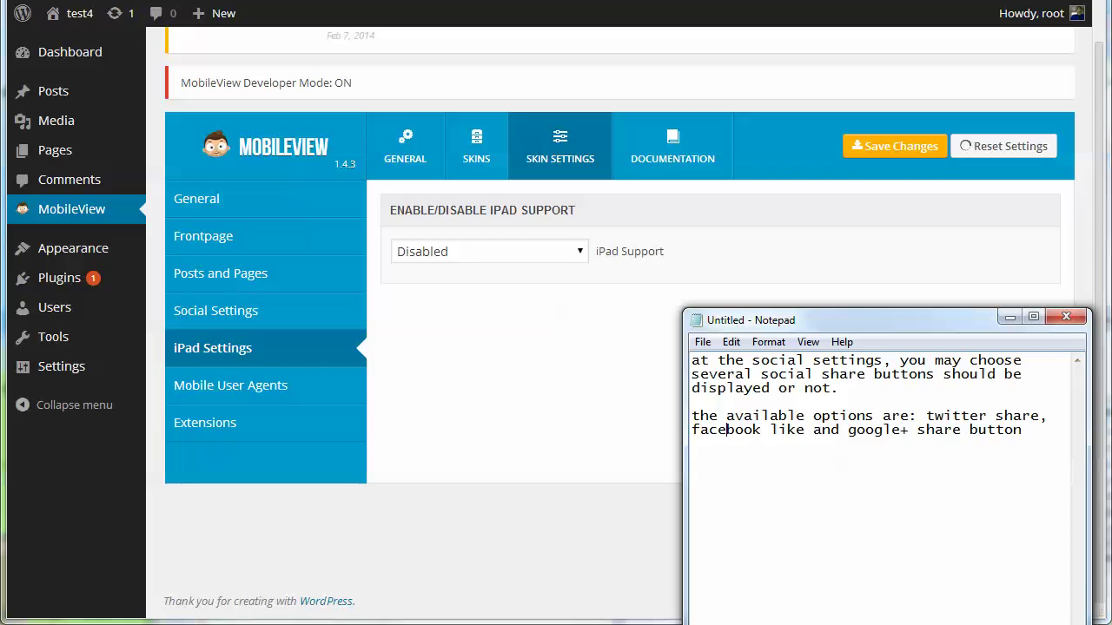
key("ctrl+a")
type("y")
key("BackSpace")
type("vy de")
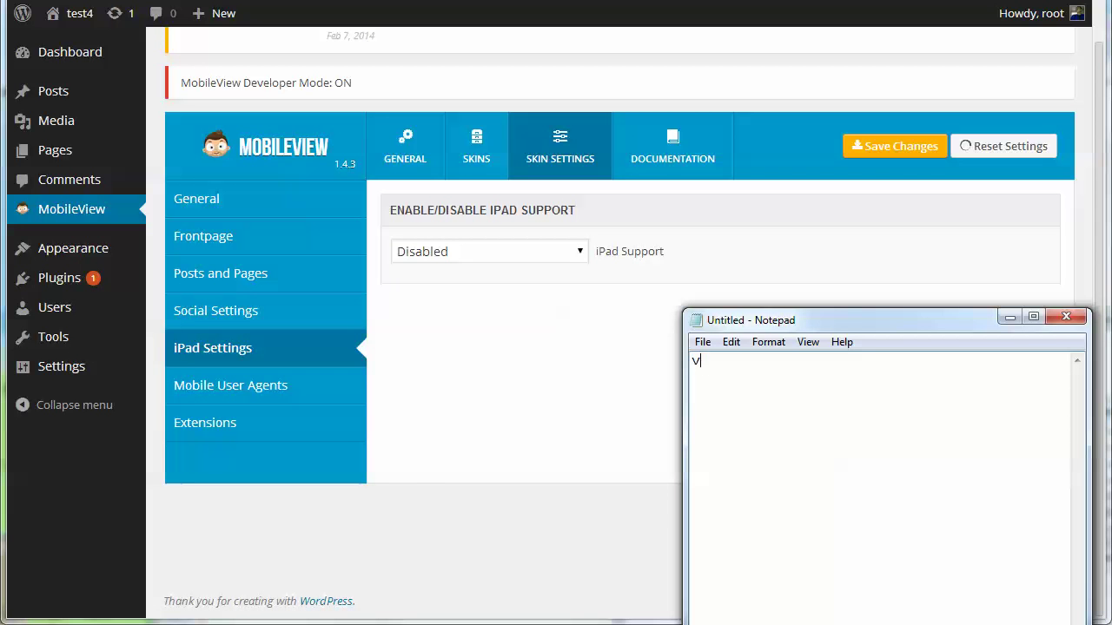
key("BackSpace")
key("BackSpace")
type("by default, the ")
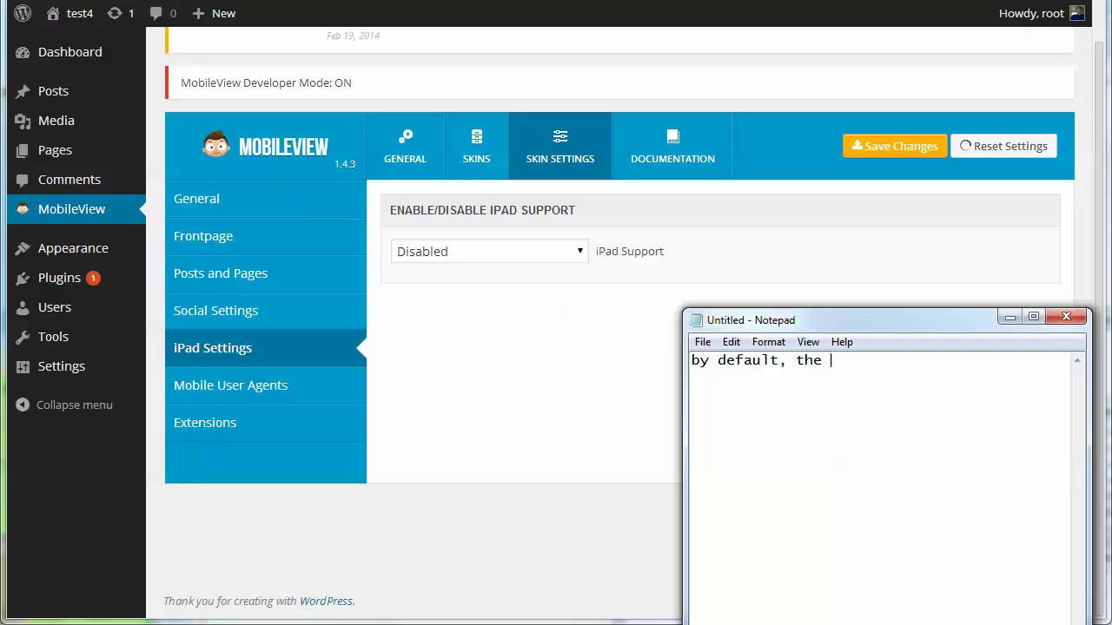
type("ipagd/tablet support is disabled")
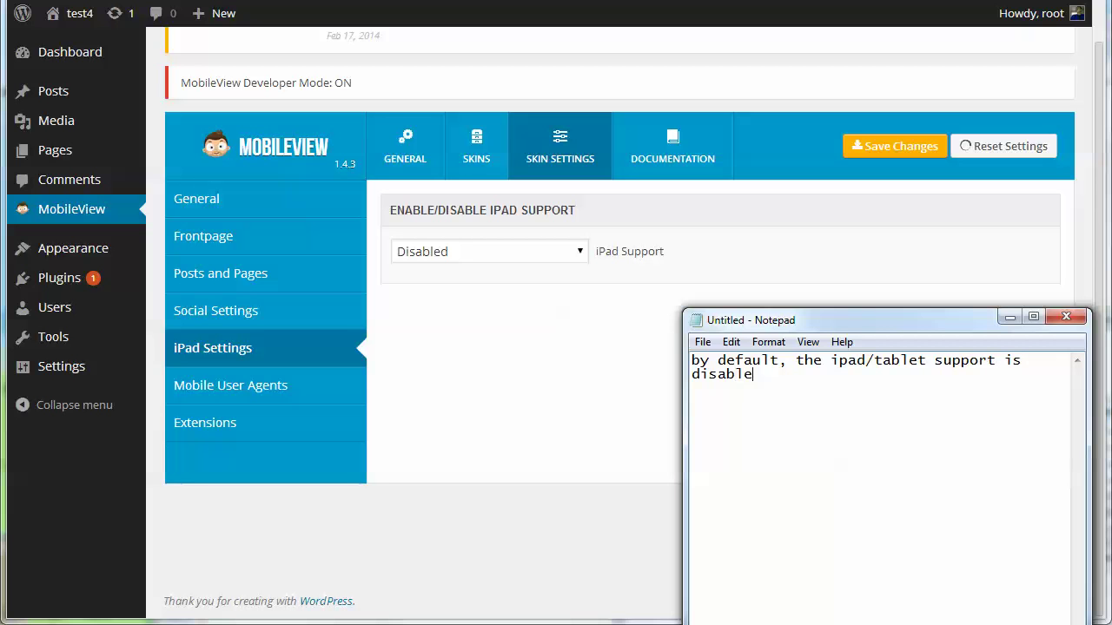
- Add a separate paragraph to the iPad note beginning "if you want to displaying the responsive design"
key("Return")
type("if you wan")
type("t to have")
key("BackSpace")
key("BackSpace")
key("BackSpace")
key("BackSpace")
type("displaying ")
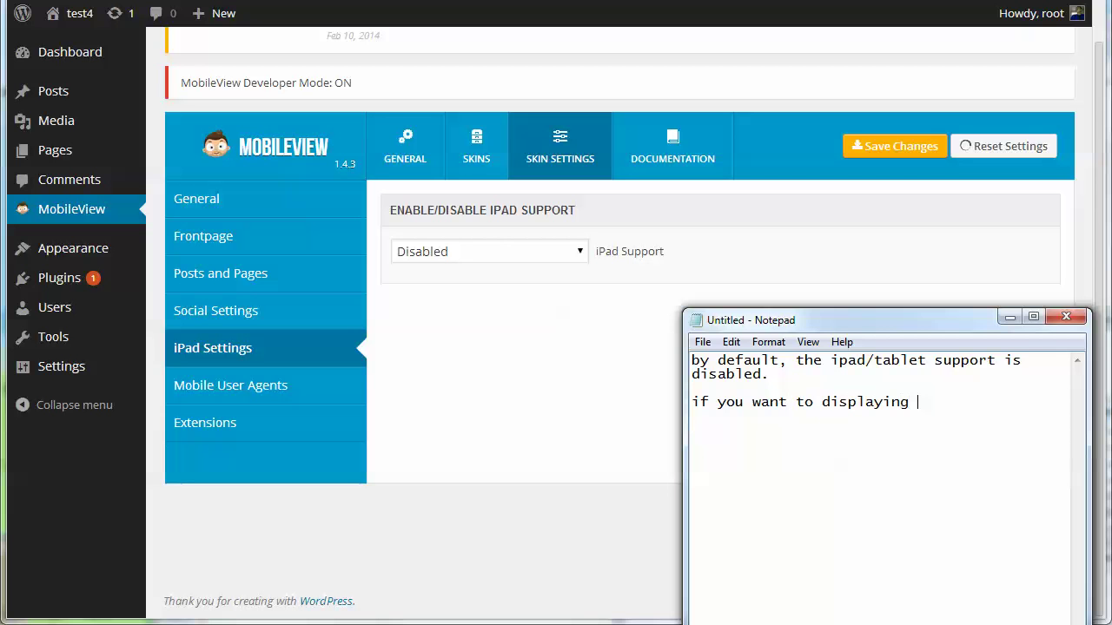
type("the responsive design o")
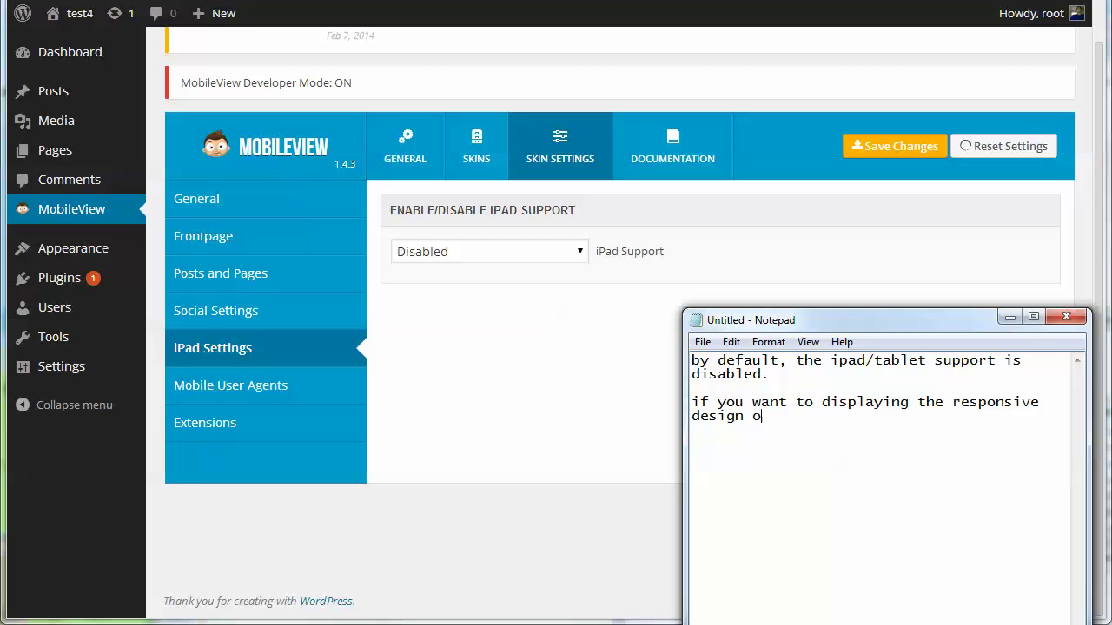
key("BackSpace")
key("BackSpace")
- Finish the responsive design sentence with "when your site accessed using an ipad/tablet, you have to activate this option"
type("when your suite")
key("BackSpace")
key("BackSpace")
key("BackSpace")
key("BackSpace")
type("ite a")
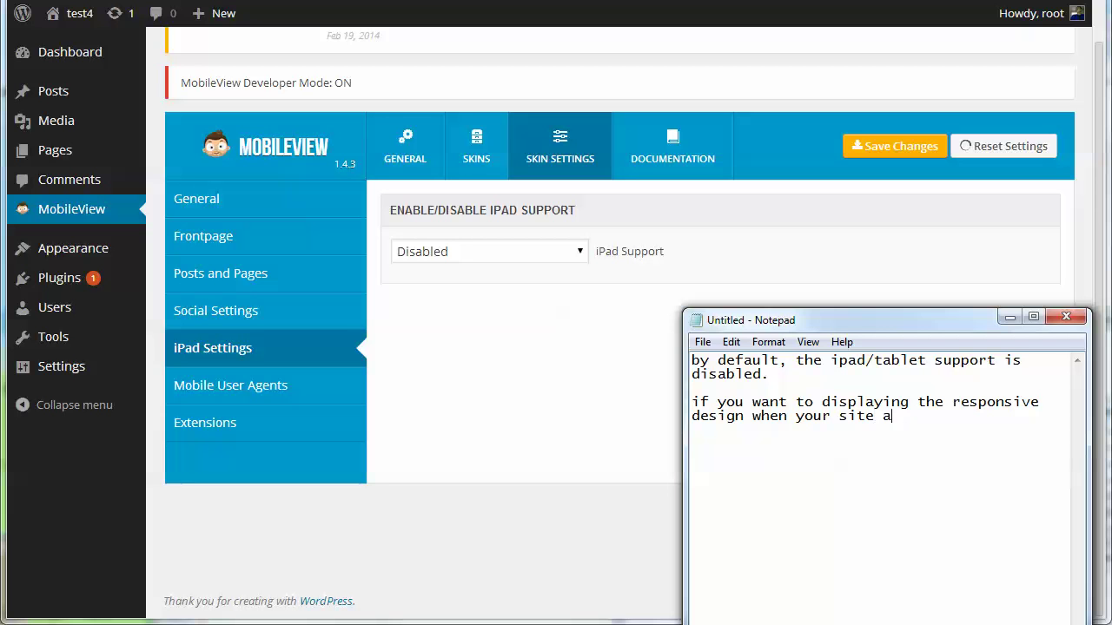
type("ccessed using an ipad")
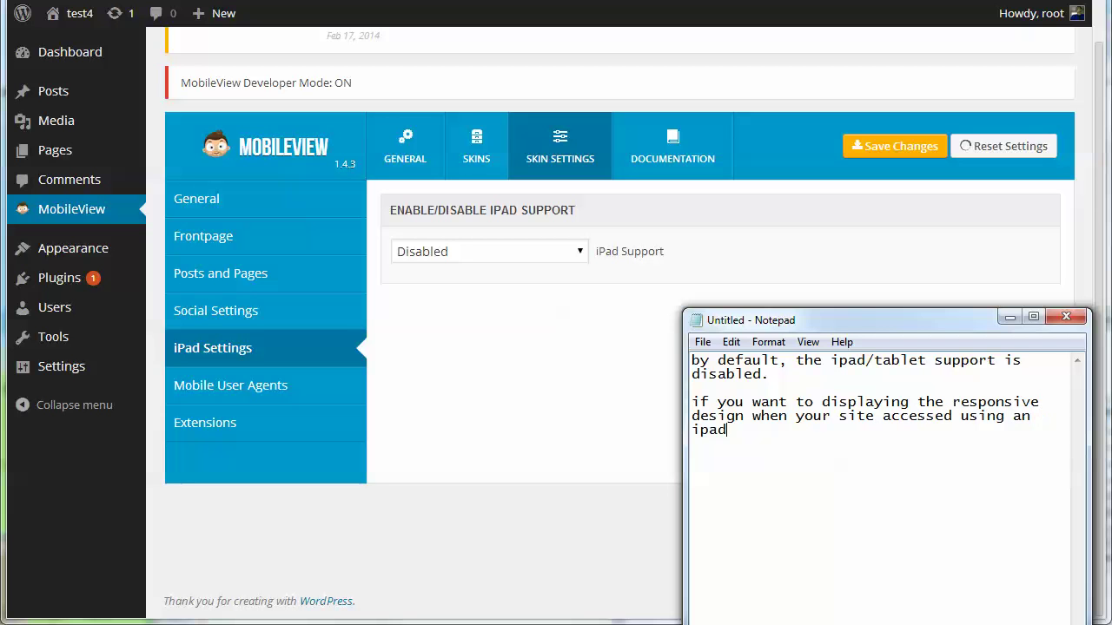
type("/tablet, you have t")
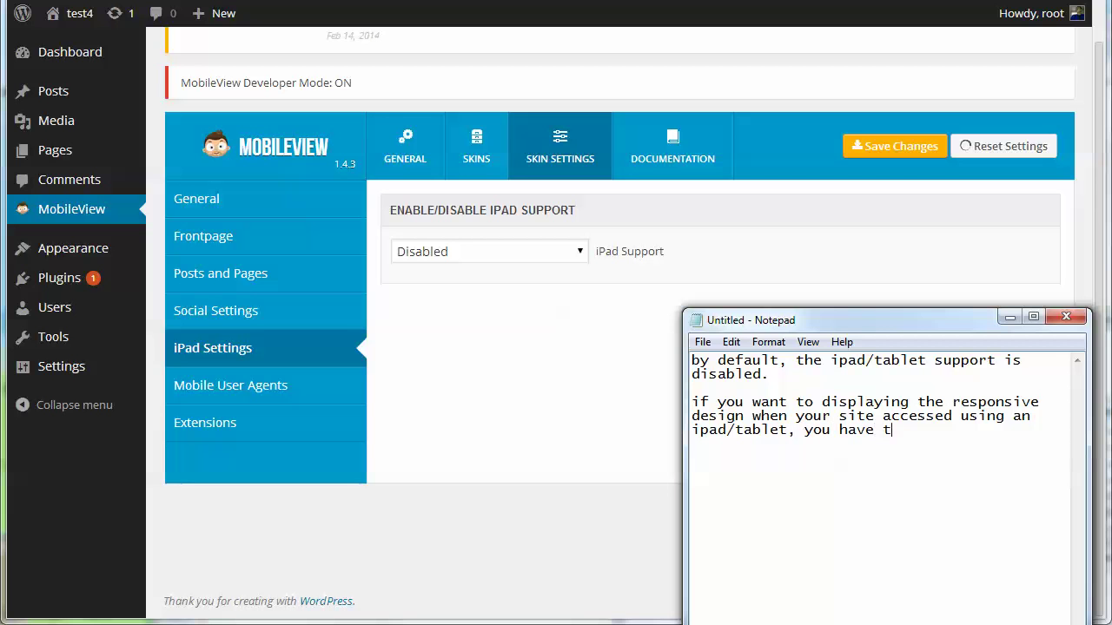
type("o activate tis")
key("BackSpace")
type("his option")
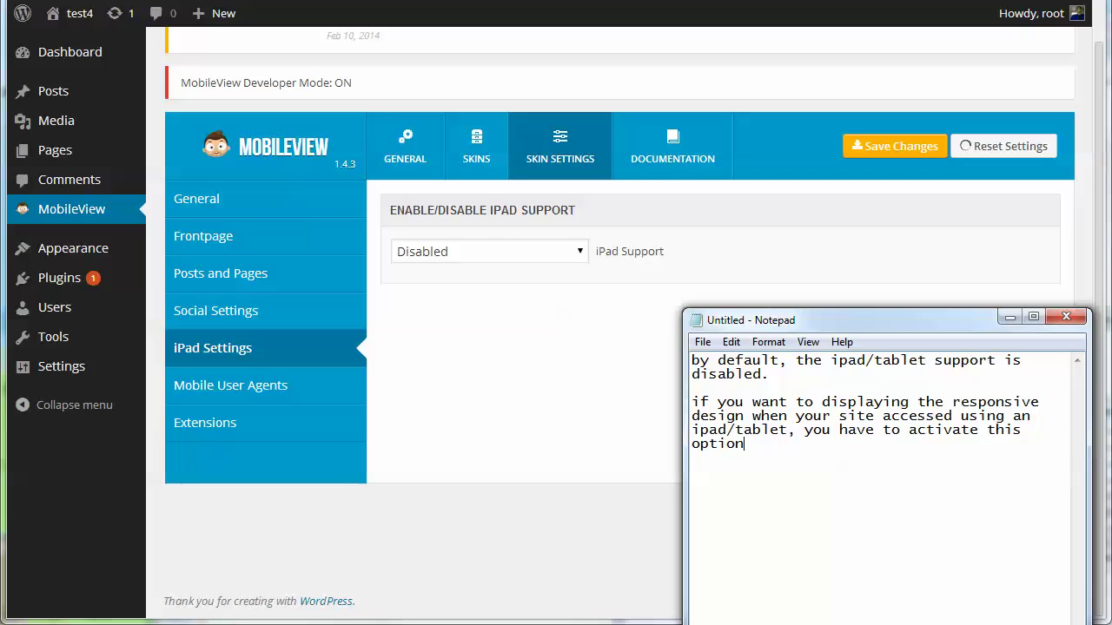
- Show the Mobile User Agents settings and replace the note with the opening words "on the mobile user agents"
key("alt+Tab")
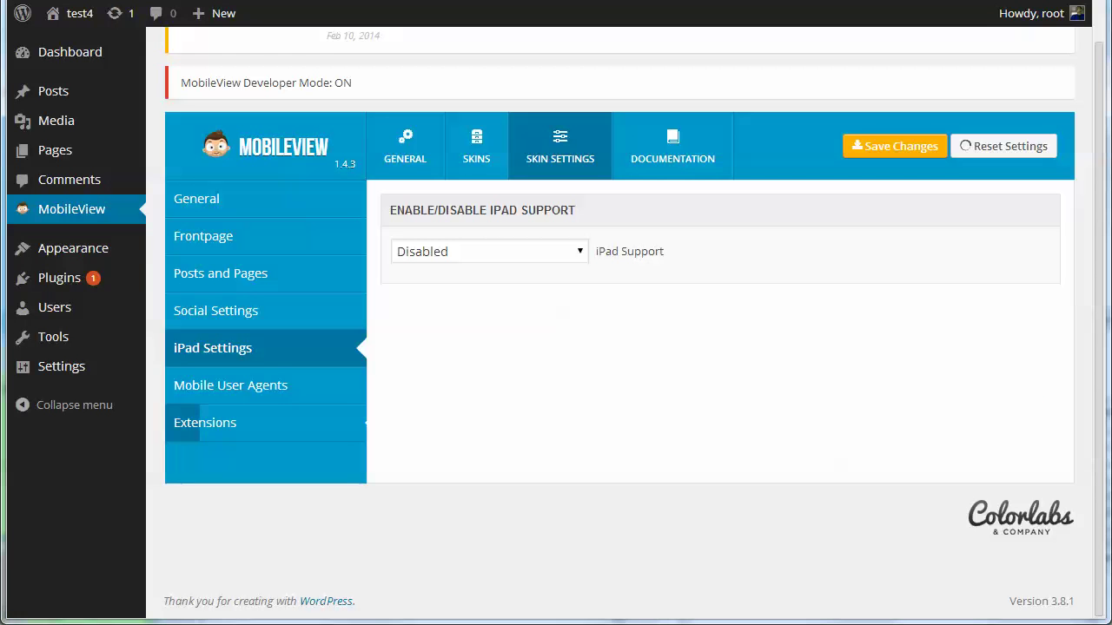
left_click(232, 385)
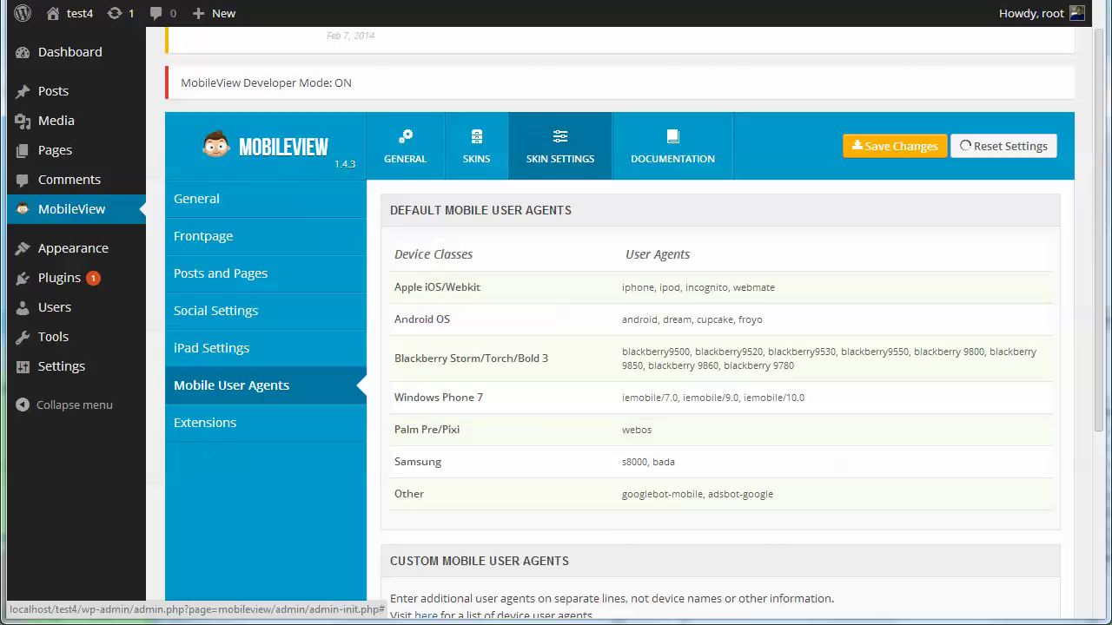
key("alt+Tab")
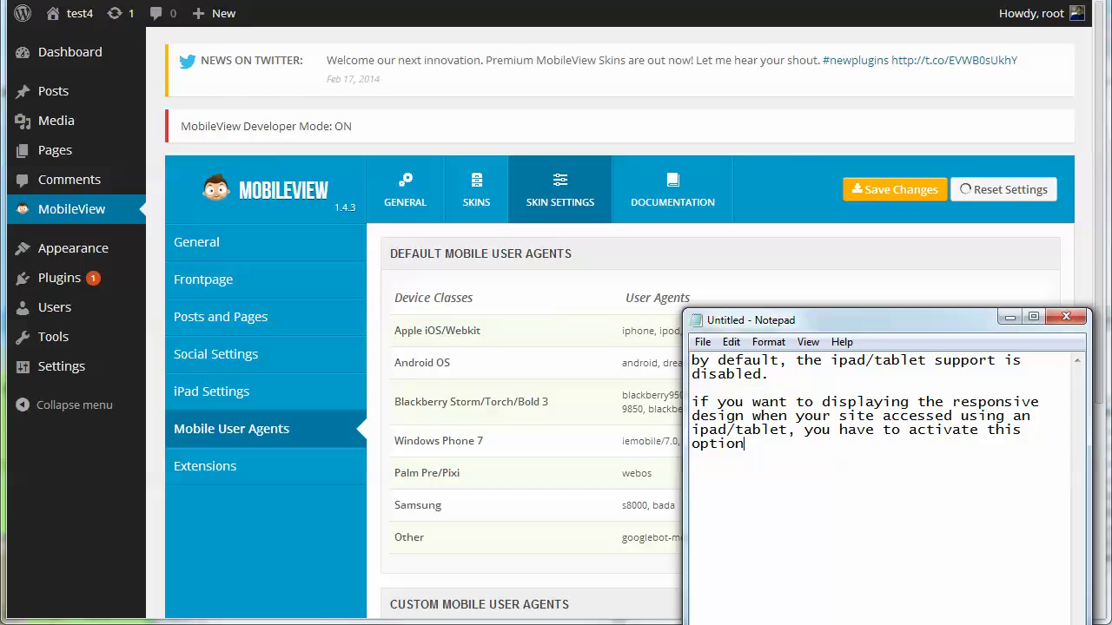
key("ctrl+a")
type("o")
type("n the mobile ")
type("usi")
key("BackSpace")
type("er agent")
type("s opt")
- Complete the mobile user agents sentence with "page, you may see several device ID."
key("BackSpace")
key("BackSpace")
key("BackSpace")
type("page")
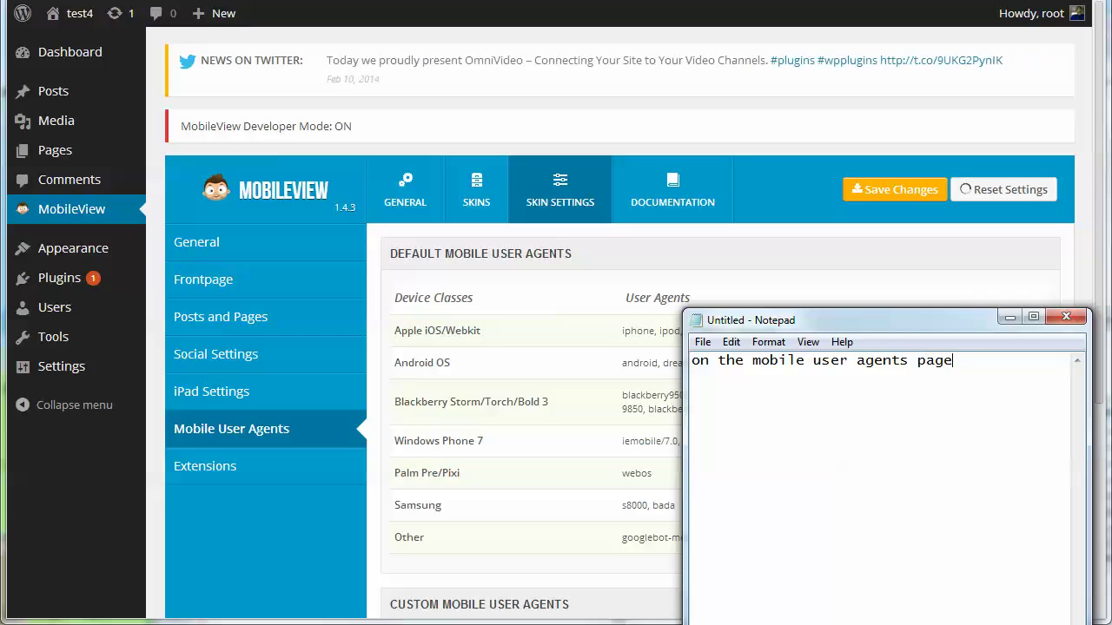
type(", you may see several device ")
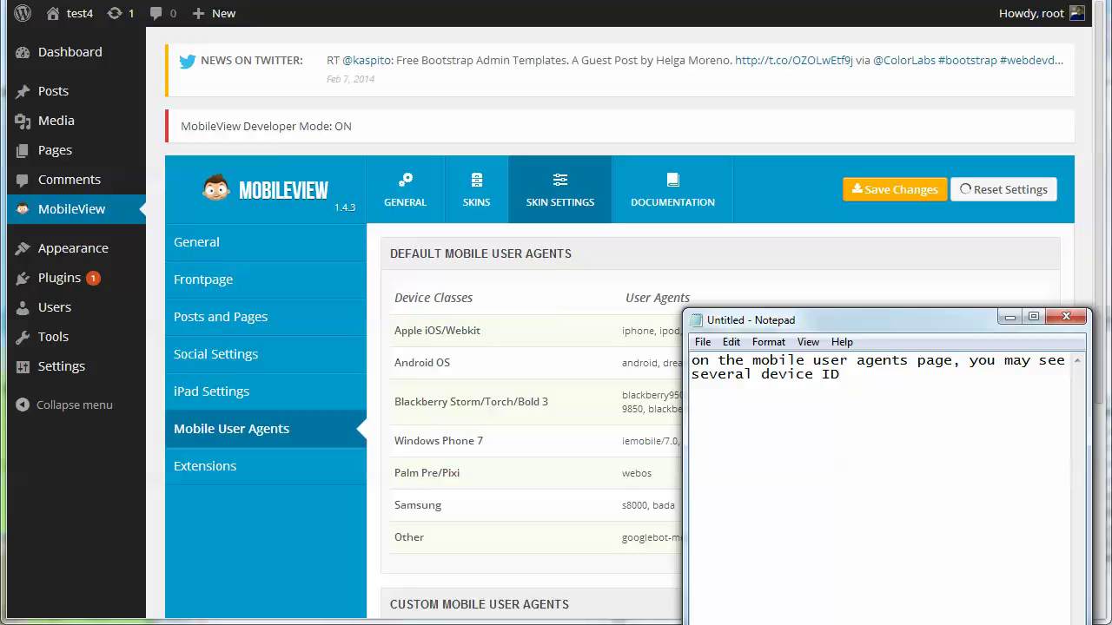
type("ID.")
- Add a separate paragraph beginning "this ID is the lists of supported device or a trigger for"
key("Return")
key("Return")
type("this ID")
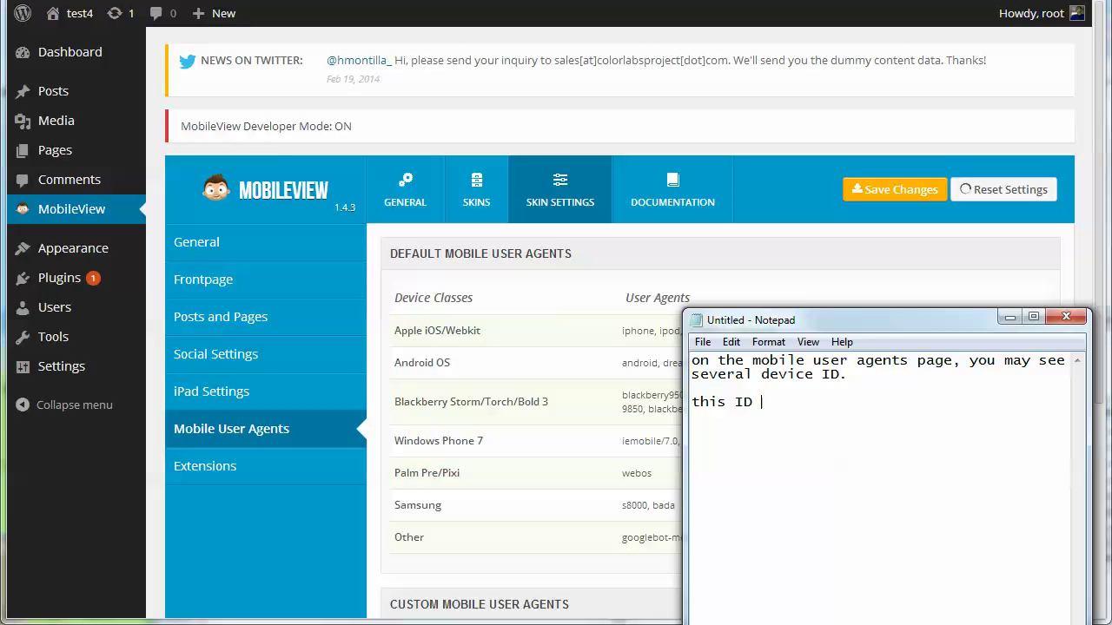
type(" is the lists of suppoe")
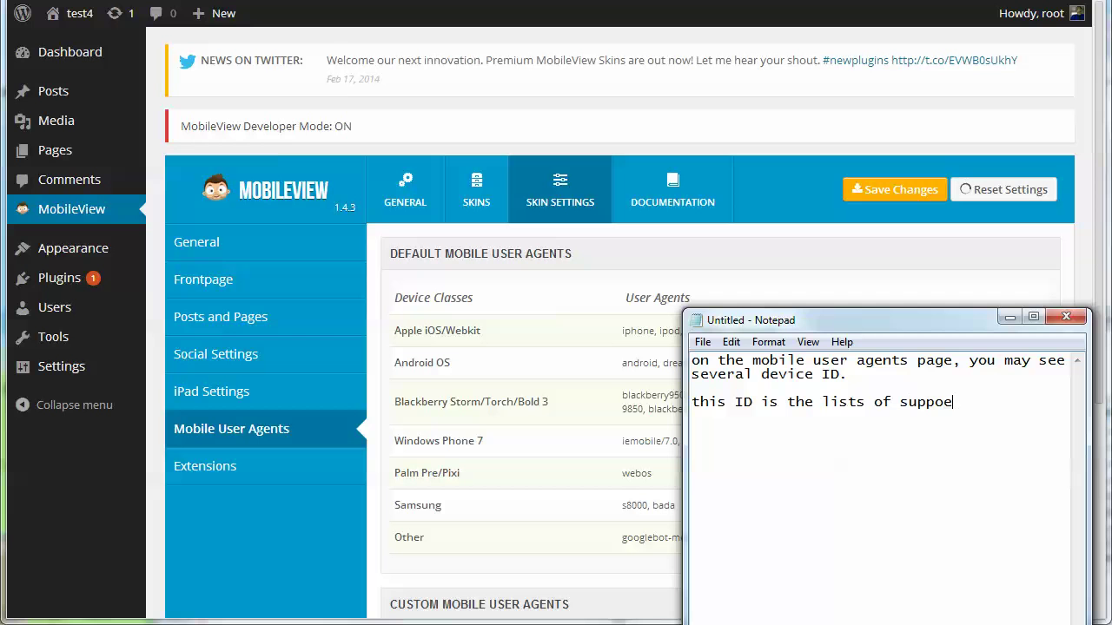
key("BackSpace")
type("rted device/")
key("BackSpace")
type("or a trit")
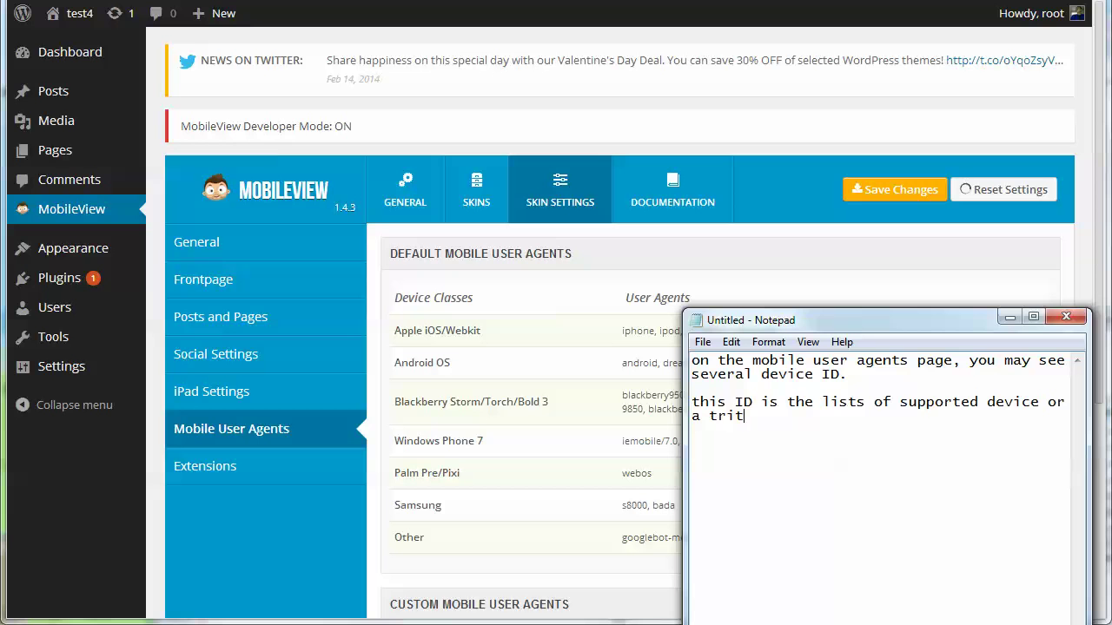
key("BackSpace")
type("gger for")
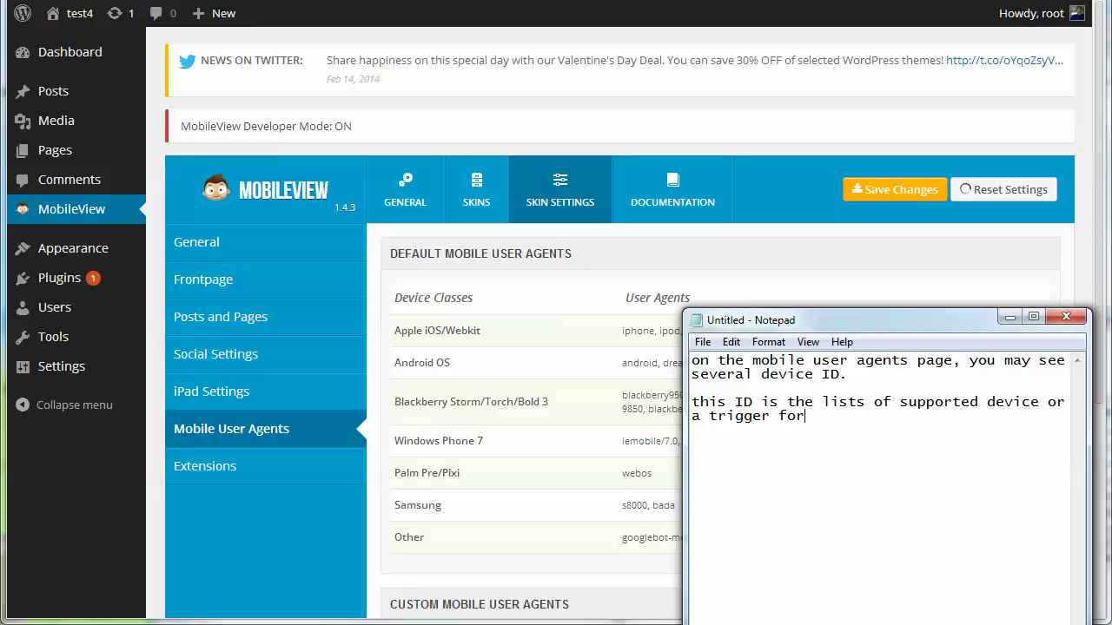